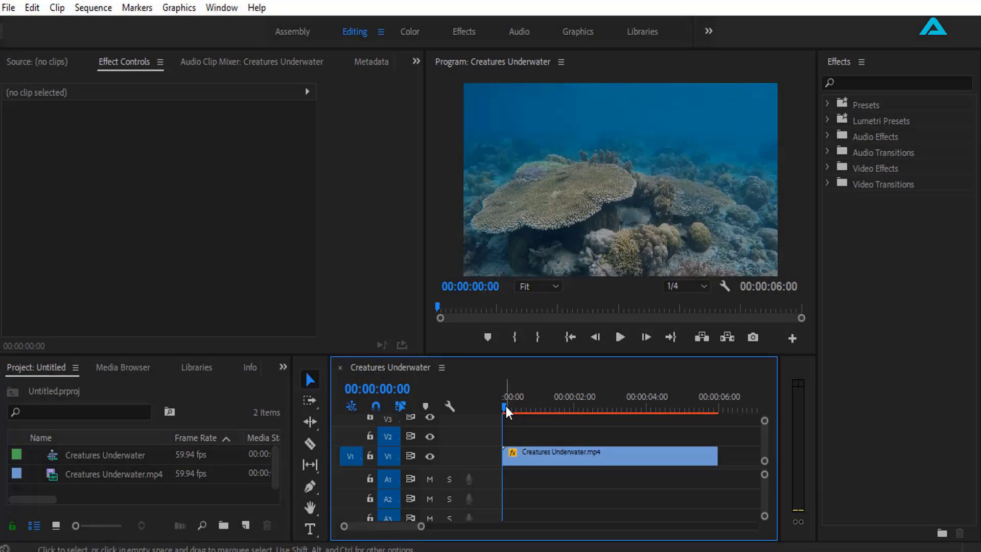
Preview the coral footage, then open the File > New submenu listing Legacy Title
{"action": "mouse_move", "coordinate": [507, 413]}
{"action": "left_mouse_down"}
{"action": "mouse_move", "coordinate": [612, 429]}
{"action": "mouse_move", "coordinate": [499, 449]}
{"action": "left_mouse_up"}
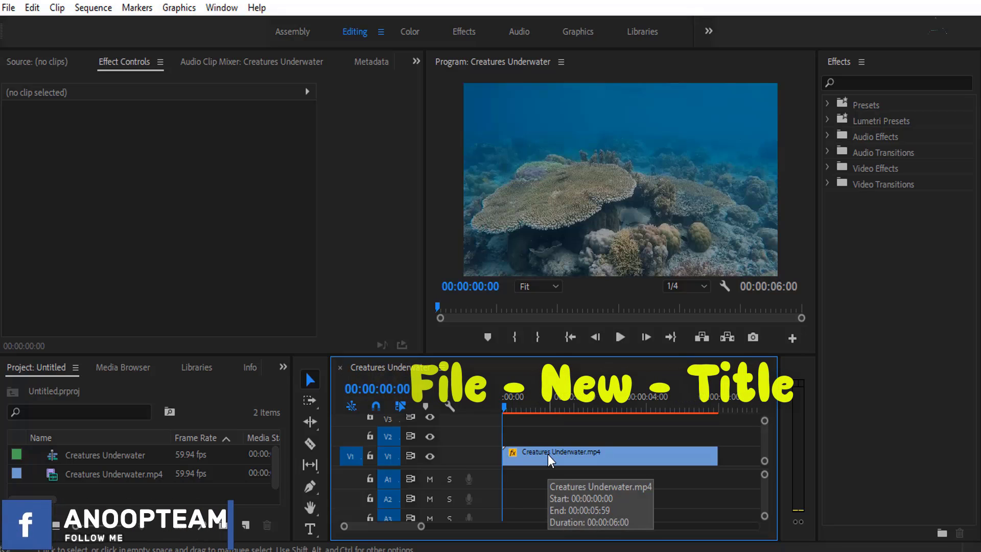
{"action": "left_click", "coordinate": [8, 7]}
{"action": "left_click", "coordinate": [27, 28]}
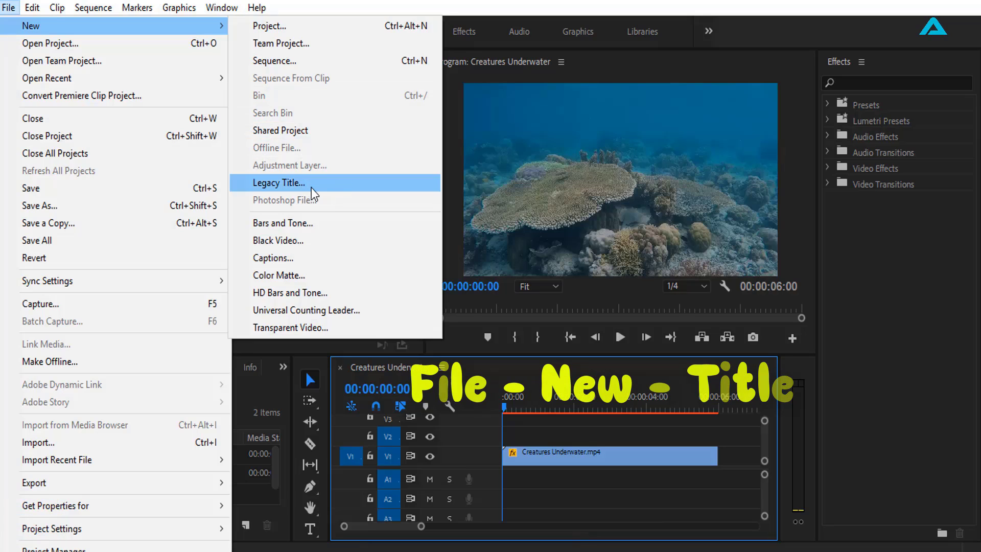
Create legacy title Title 03 and type UNDER WATER on the canvas over the coral footage
{"action": "left_click", "coordinate": [328, 187]}
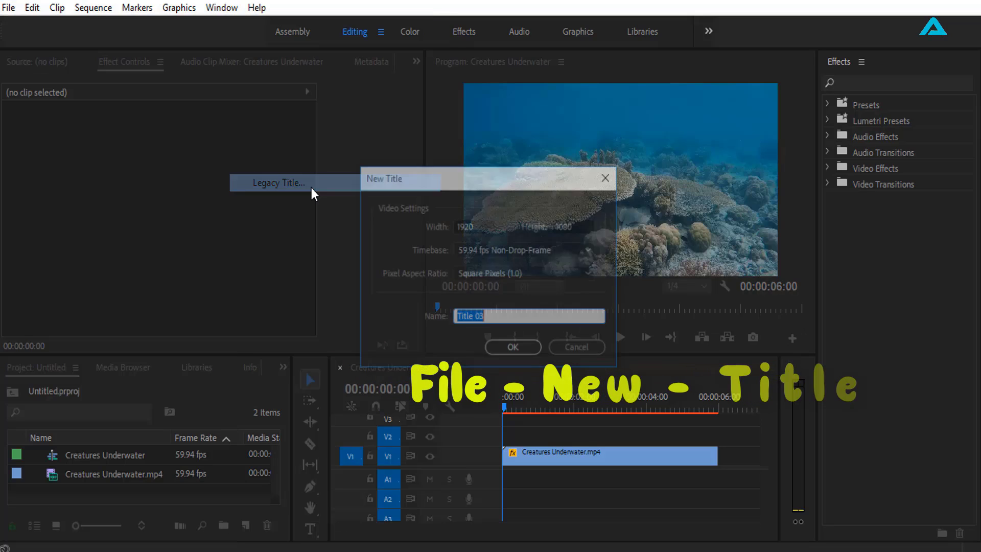
{"action": "left_click", "coordinate": [521, 353]}
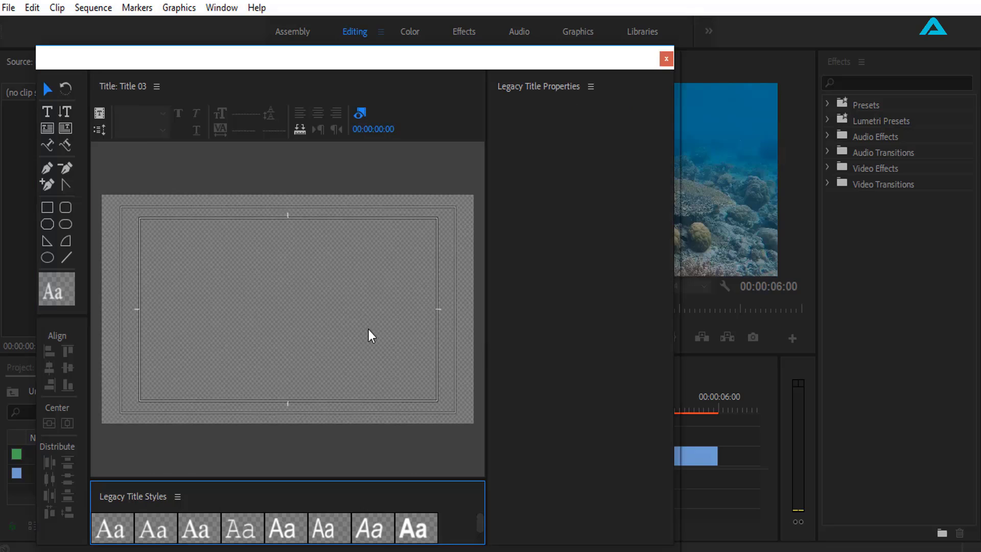
{"action": "left_click", "coordinate": [48, 113]}
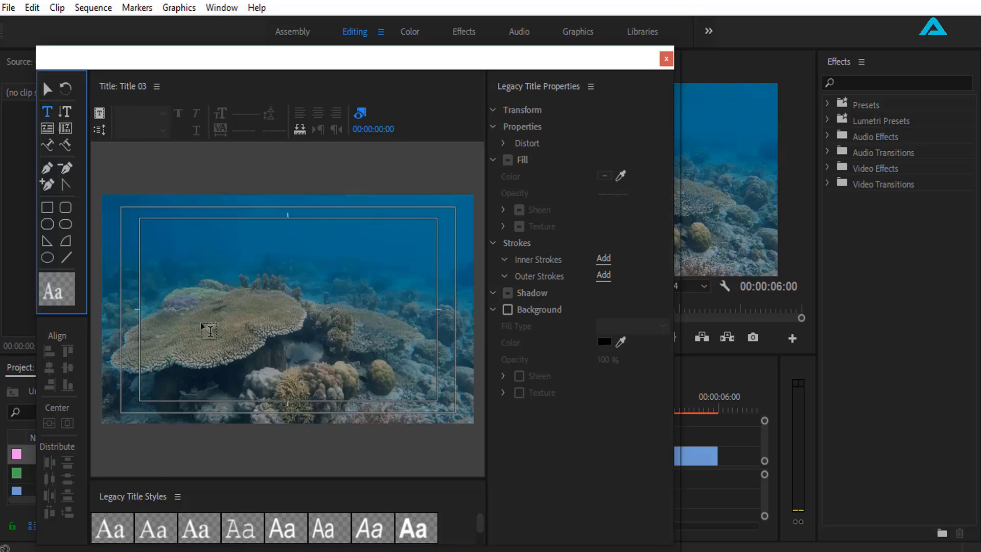
{"action": "left_click", "coordinate": [222, 303]}
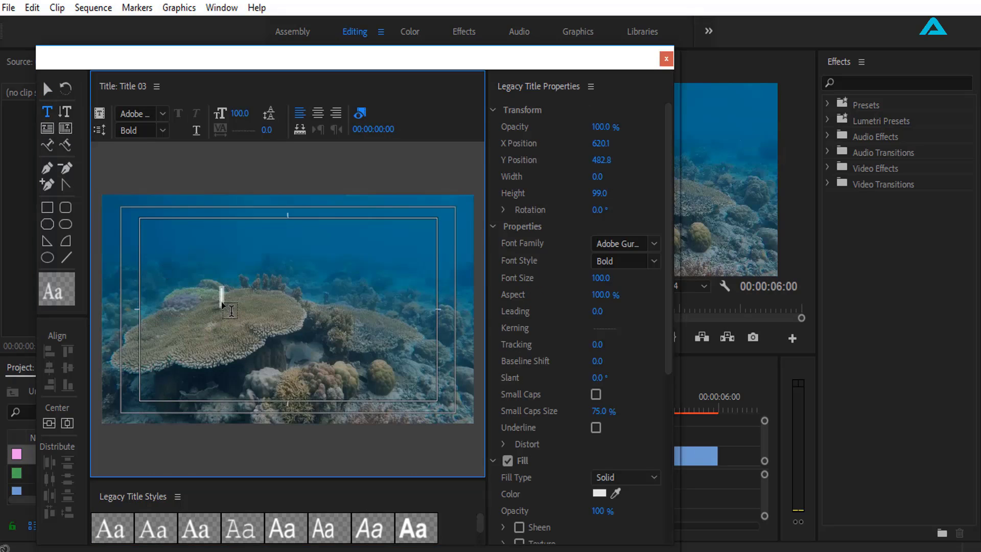
{"action": "type", "text": "UNDER"}
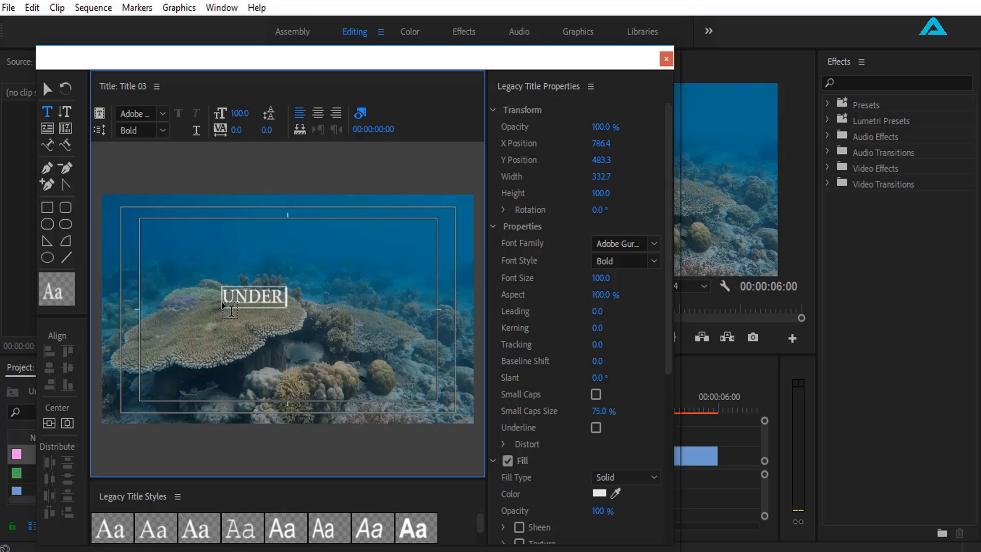
{"action": "type", "text": " WATER"}
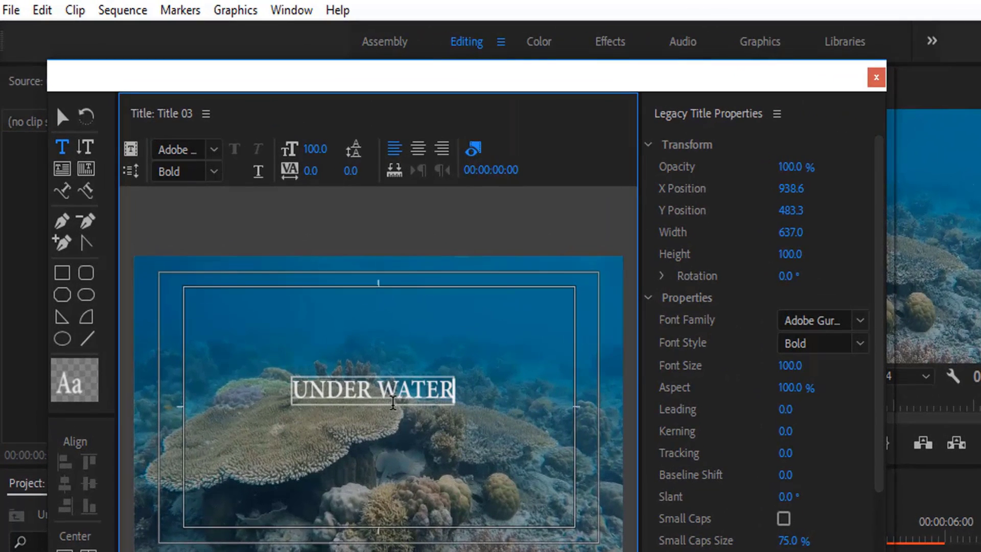
Set the UNDER WATER text to Tahoma Bold, size 140, and move it toward the frame centre
{"action": "double_click", "coordinate": [389, 390]}
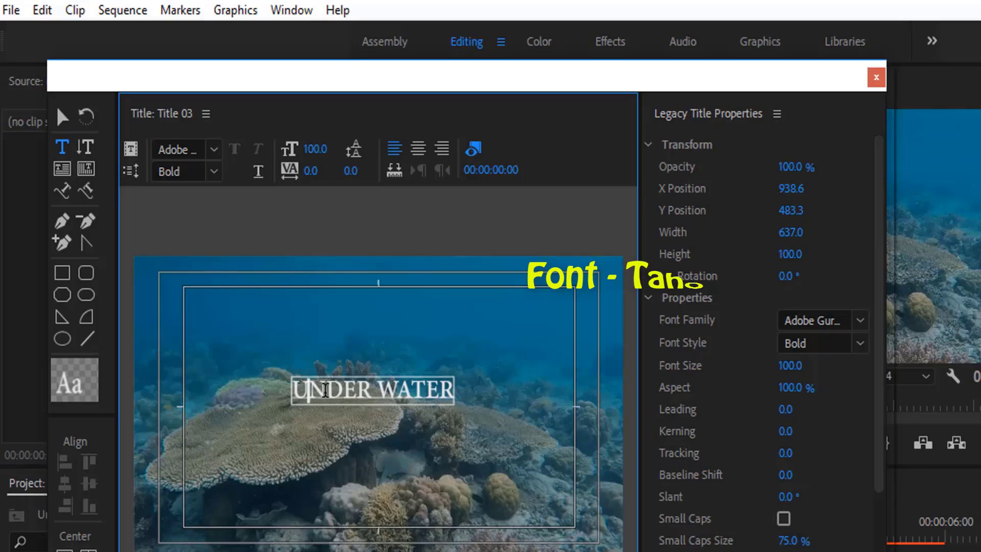
{"action": "left_click", "coordinate": [213, 150]}
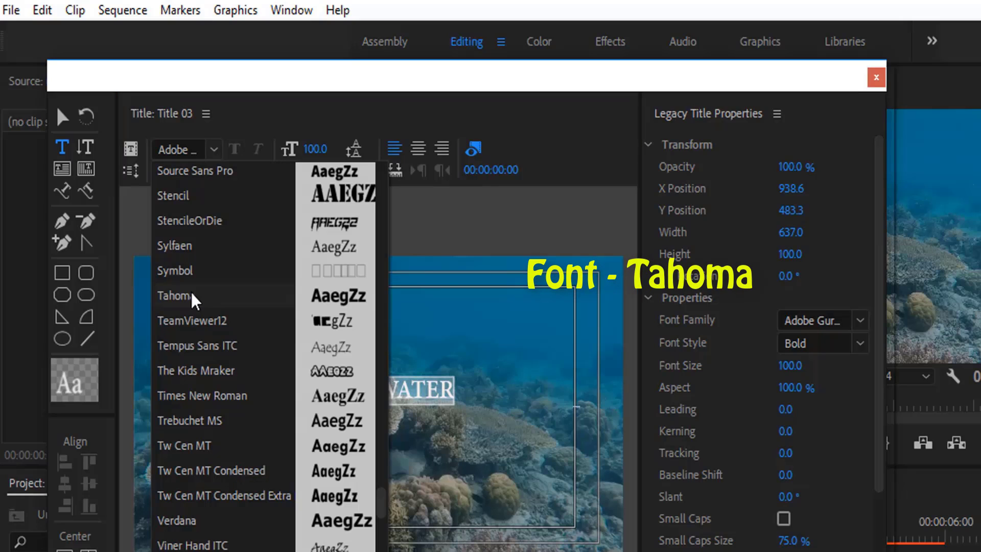
{"action": "left_click", "coordinate": [194, 299]}
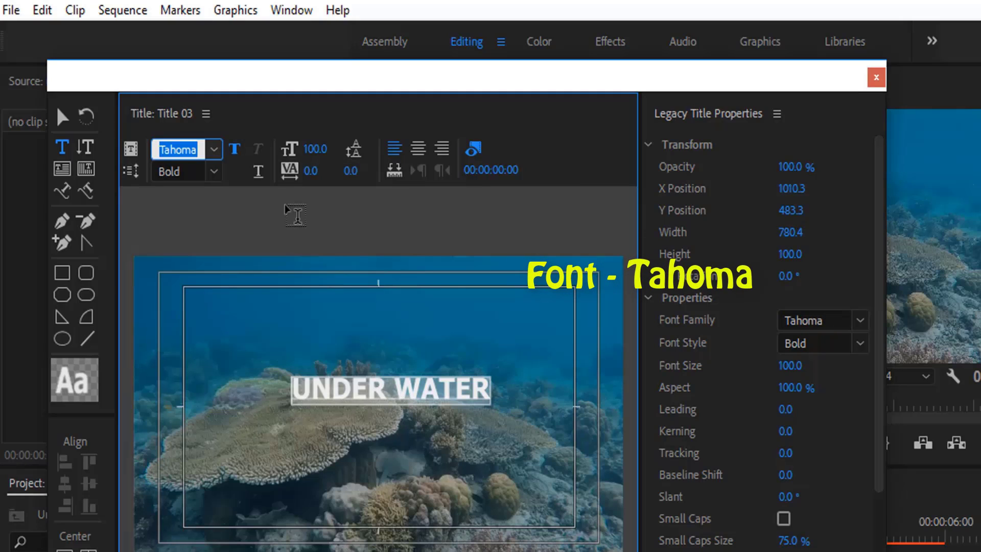
{"action": "left_click", "coordinate": [214, 172]}
{"action": "left_click", "coordinate": [201, 197]}
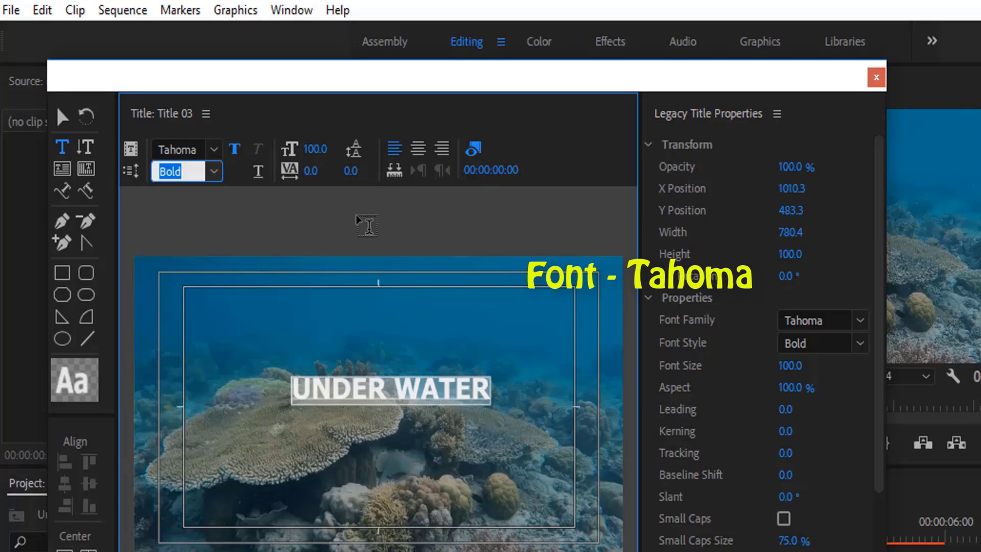
{"action": "left_click_drag", "start_coordinate": [310, 149], "coordinate": [337, 149]}
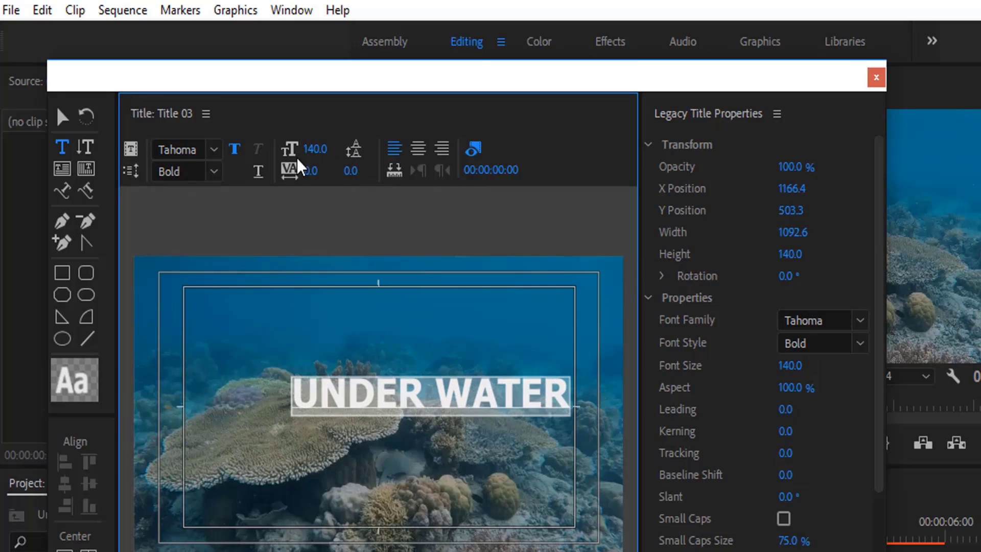
{"action": "left_click", "coordinate": [62, 118]}
{"action": "left_click_drag", "start_coordinate": [423, 404], "coordinate": [378, 419]}
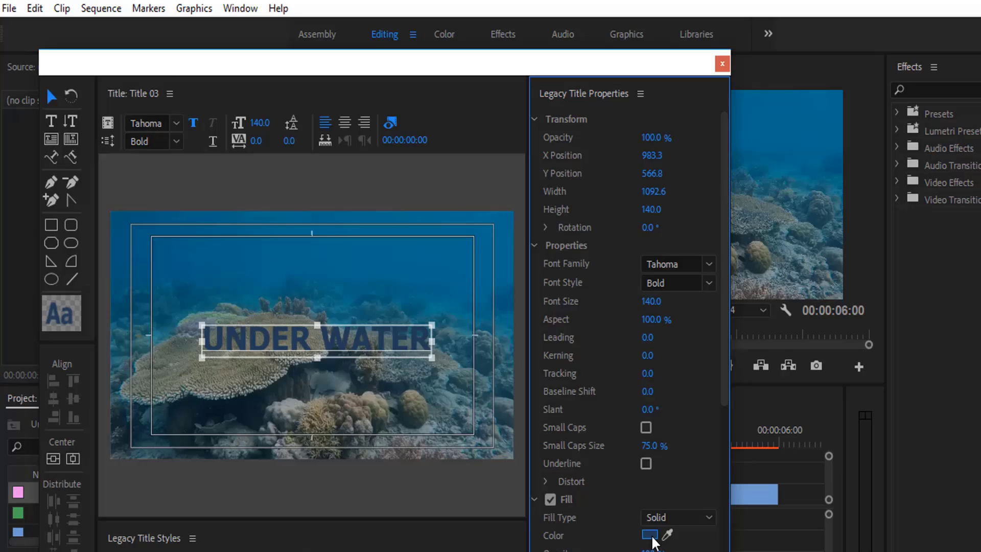
Give UNDER WATER a bright cyan fill and close the Legacy Titler
{"action": "left_click", "coordinate": [650, 534]}
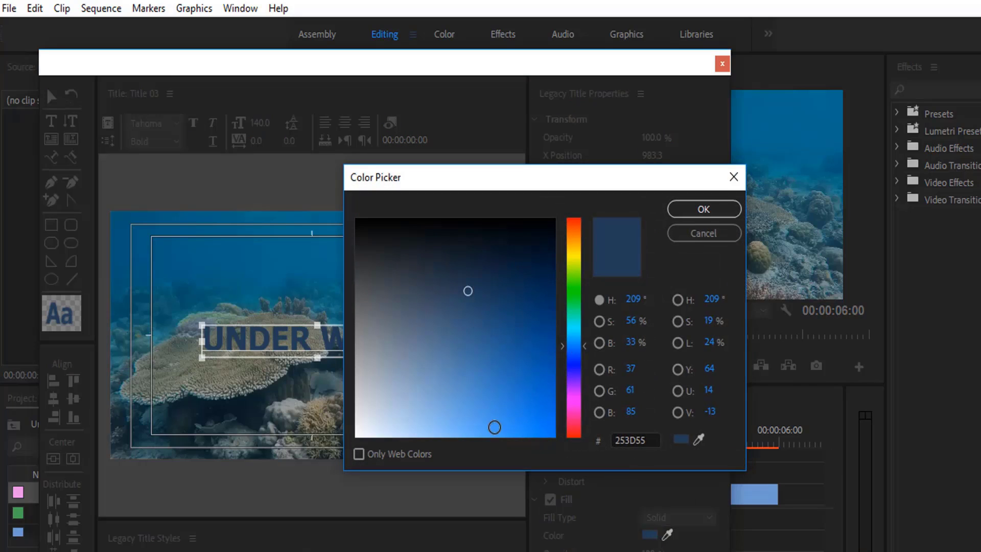
{"action": "left_click", "coordinate": [574, 319]}
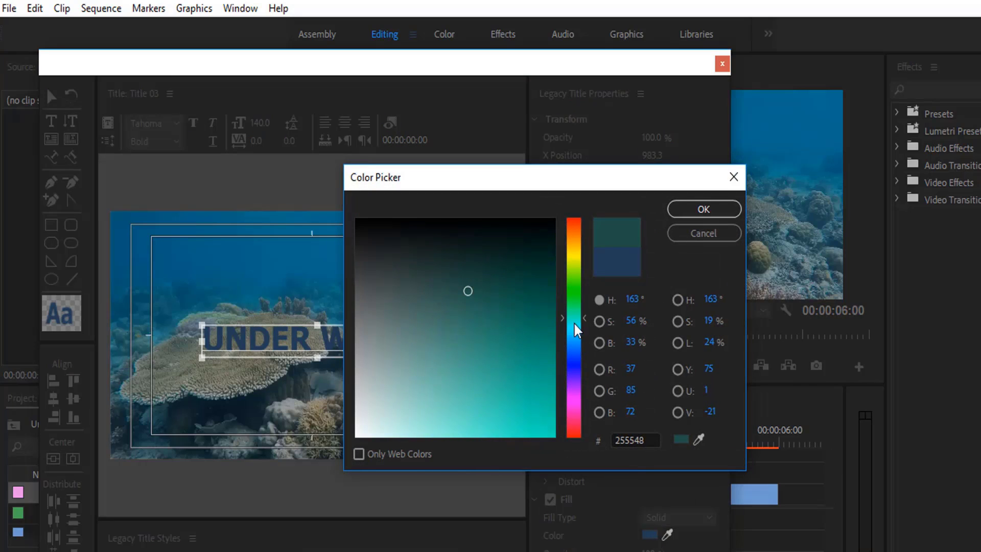
{"action": "left_click", "coordinate": [473, 431]}
{"action": "left_click", "coordinate": [703, 208]}
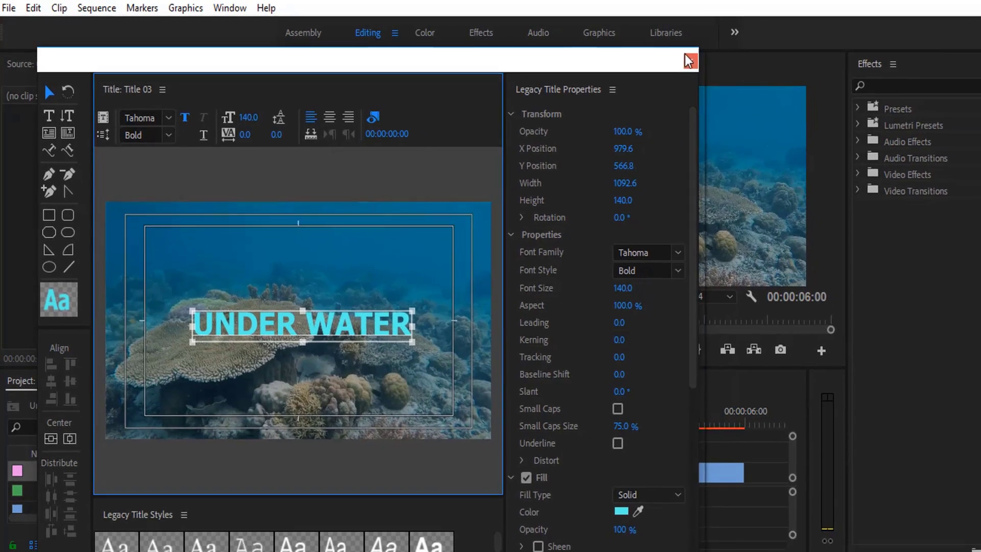
{"action": "left_click", "coordinate": [667, 60]}
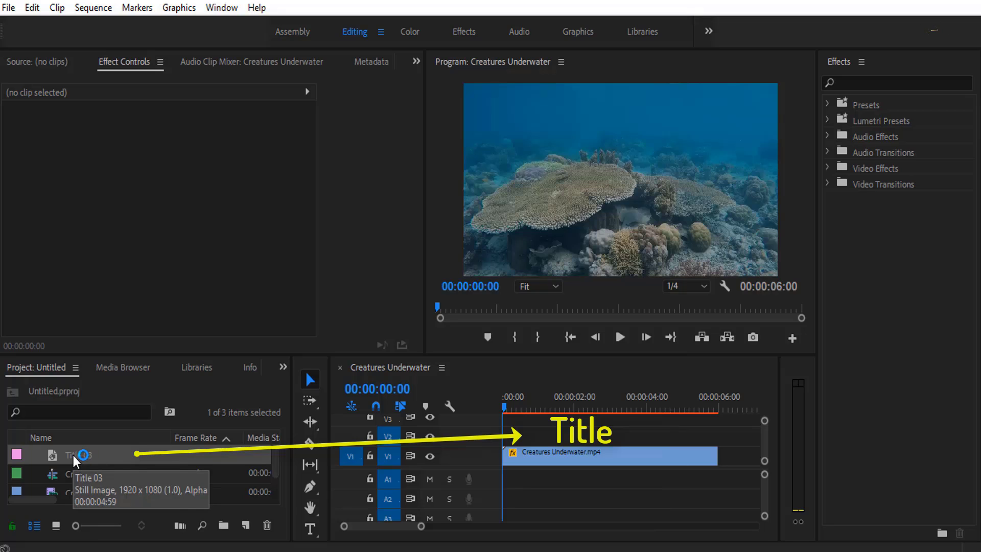
Place Title 03 on V2 at the sequence start, above Creatures Underwater.mp4
{"action": "mouse_move", "coordinate": [74, 460]}
{"action": "left_mouse_down"}
{"action": "mouse_move", "coordinate": [324, 457]}
{"action": "mouse_move", "coordinate": [516, 436]}
{"action": "mouse_move", "coordinate": [543, 422]}
{"action": "mouse_move", "coordinate": [506, 434]}
{"action": "left_mouse_up"}
{"action": "left_click", "coordinate": [532, 439]}
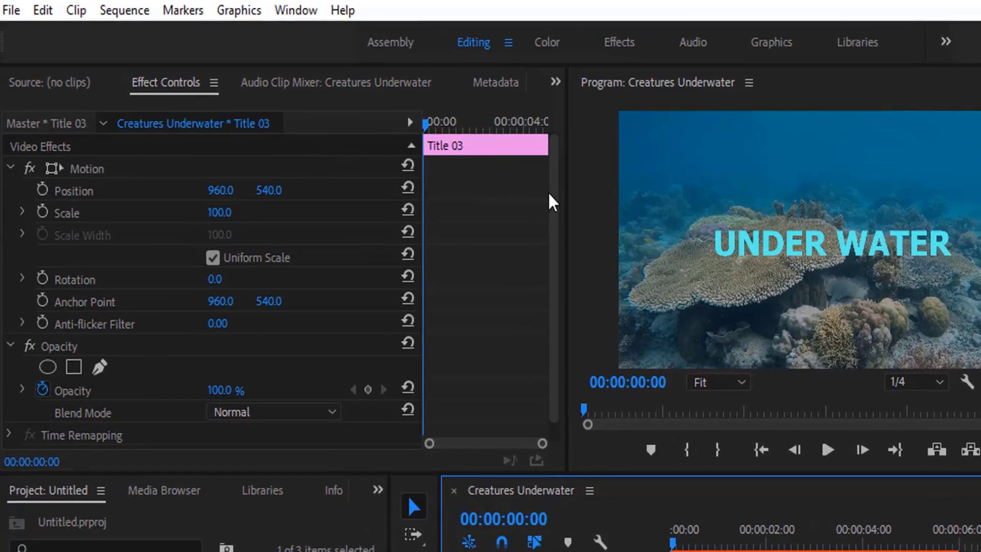
{"action": "left_click_drag", "start_coordinate": [561, 236], "coordinate": [561, 275]}
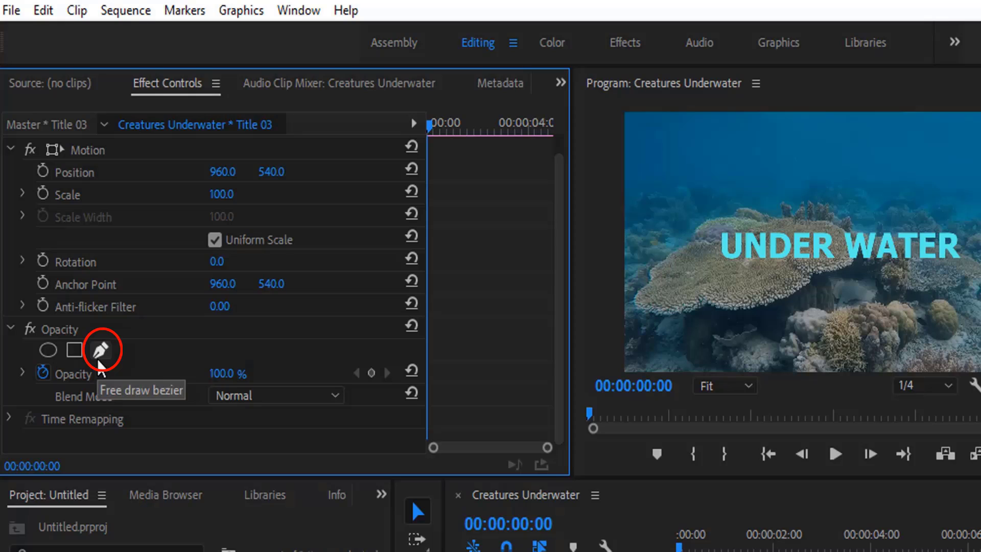
Draw a closed four-point bezier opacity mask around UNDER WATER and keyframe its Mask Path at 00:00:00:00
{"action": "left_click", "coordinate": [102, 357]}
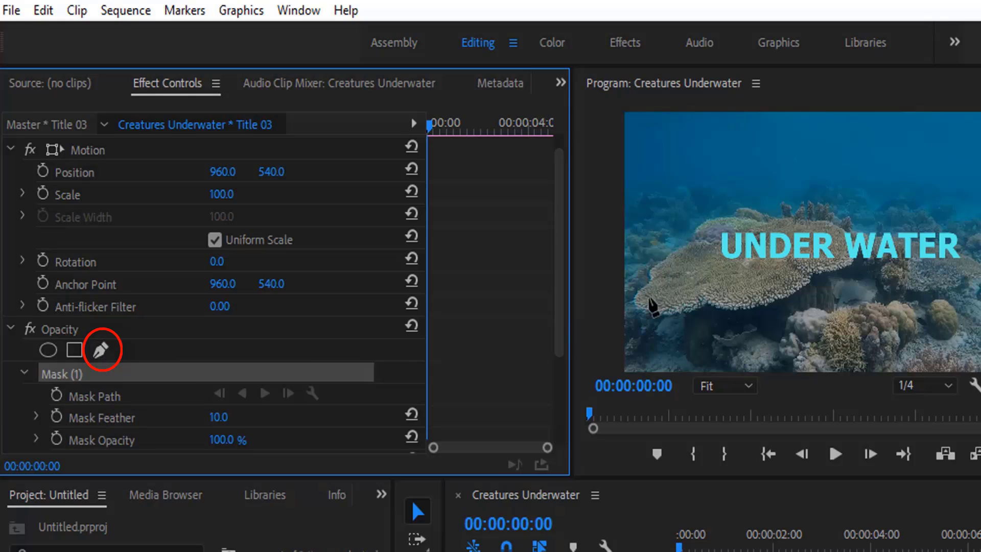
{"action": "left_click", "coordinate": [696, 298]}
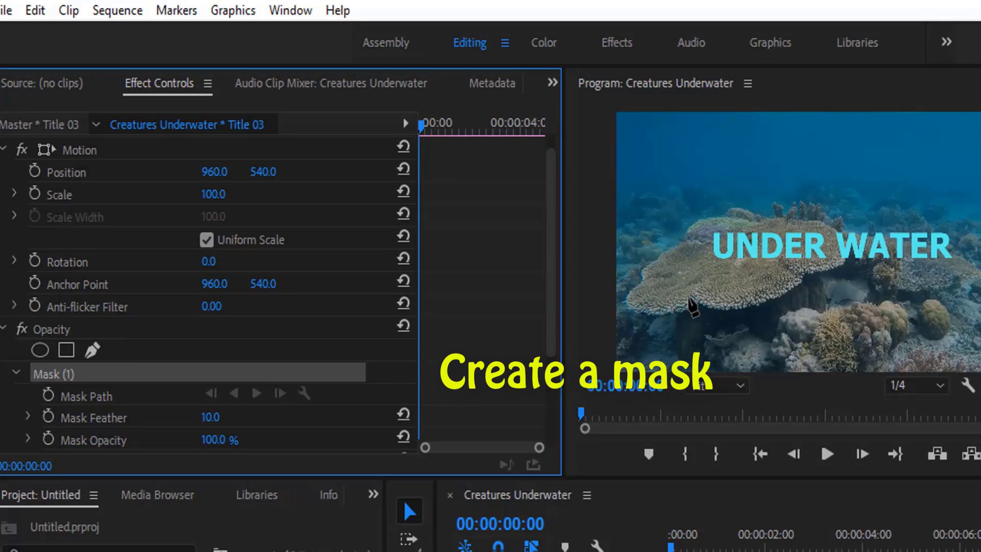
{"action": "left_click", "coordinate": [538, 186]}
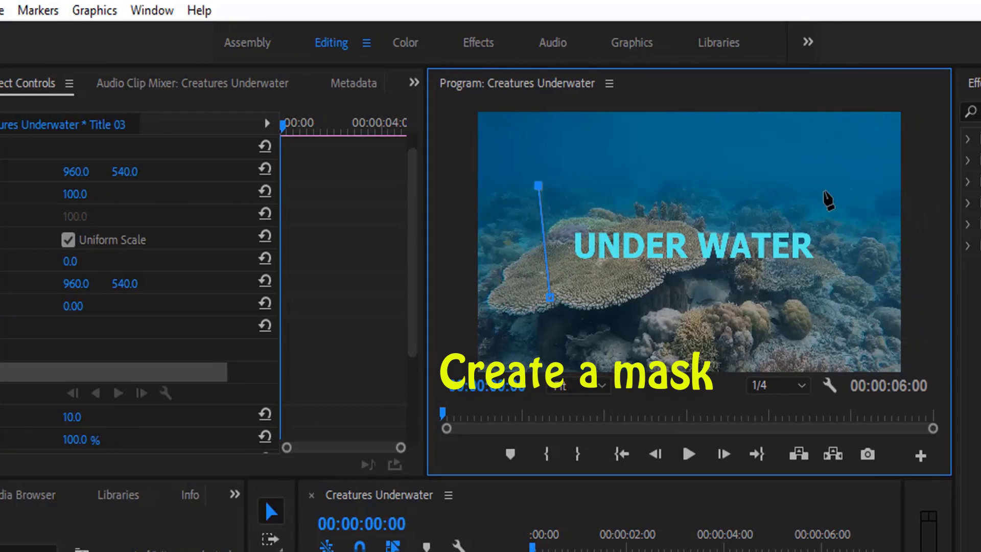
{"action": "left_click", "coordinate": [821, 191]}
{"action": "left_click", "coordinate": [837, 294]}
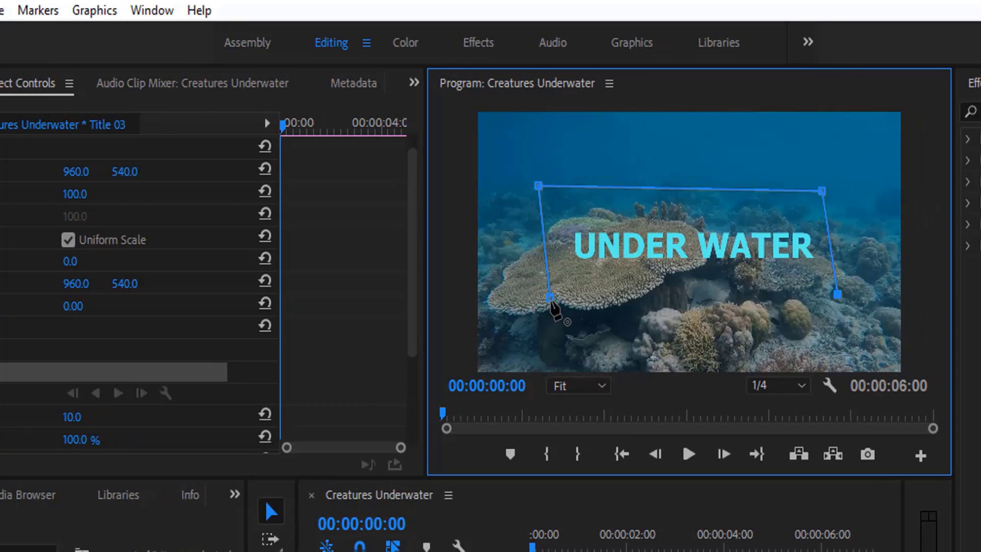
{"action": "left_click", "coordinate": [550, 297]}
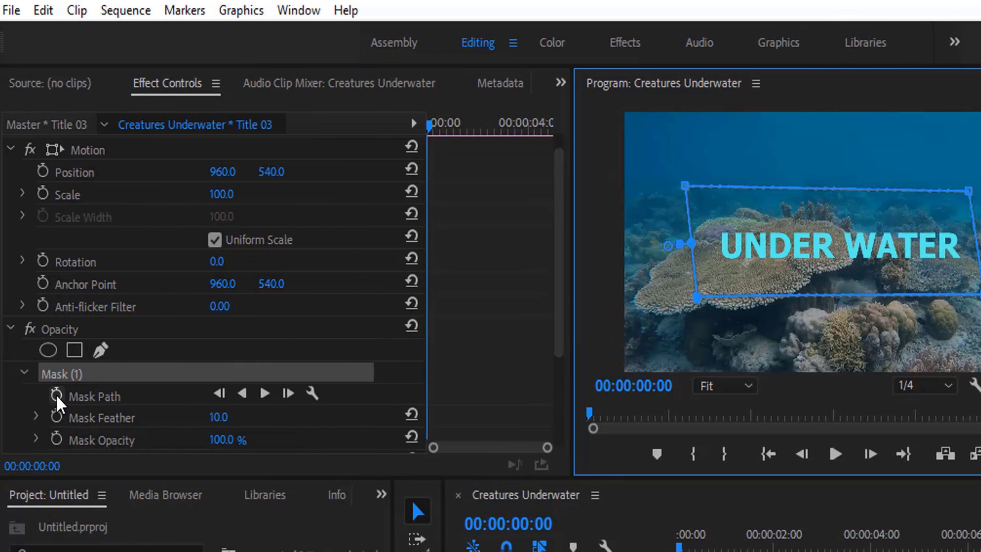
{"action": "left_click", "coordinate": [57, 397]}
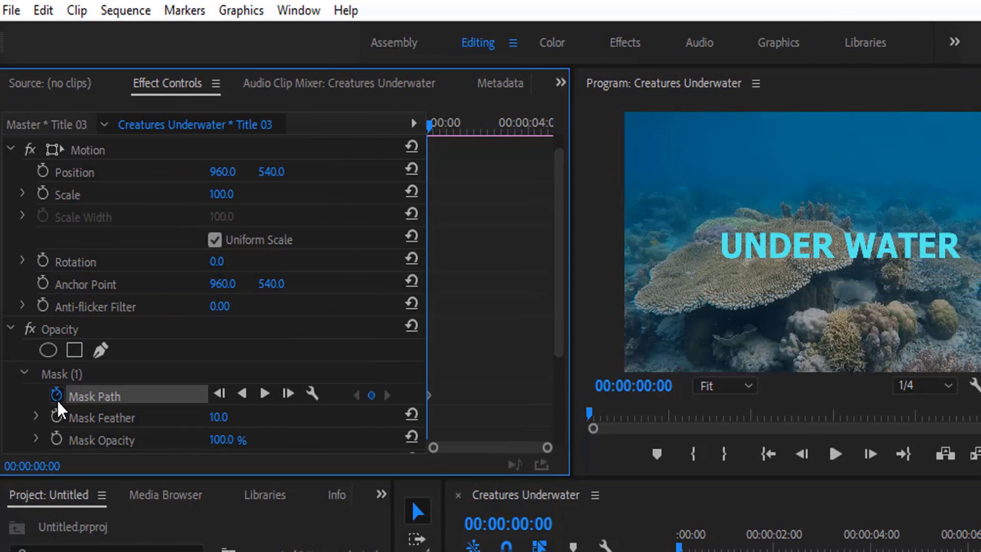
{"action": "left_click", "coordinate": [63, 374]}
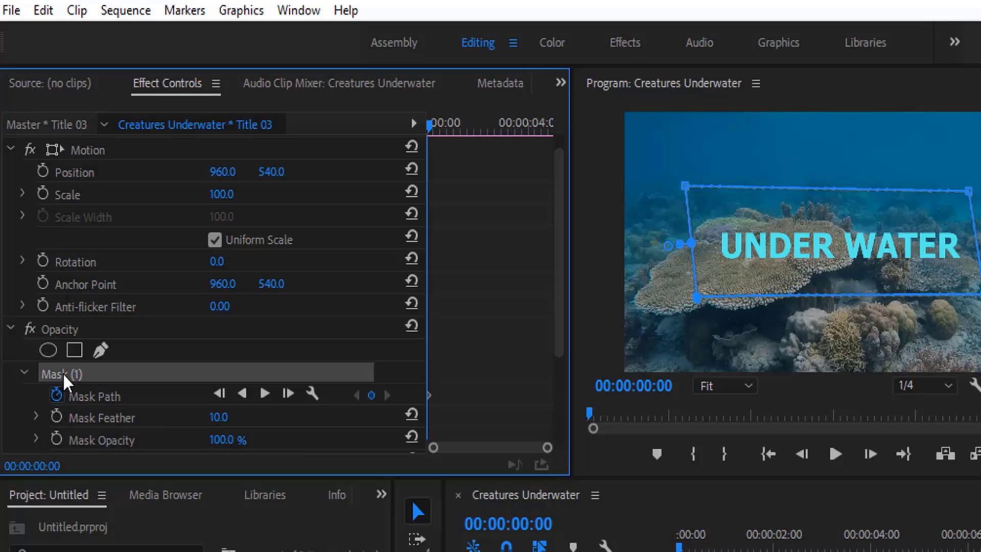
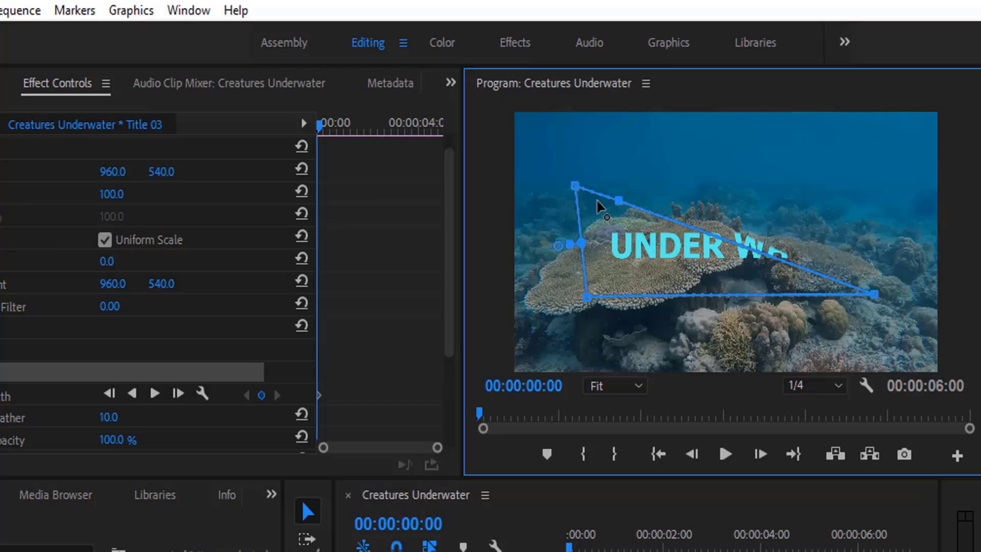
Keyframe the title mask hidden at 0:00 and fully widened at 00:00:02:00
{"action": "left_click_drag", "start_coordinate": [598, 206], "coordinate": [589, 200]}
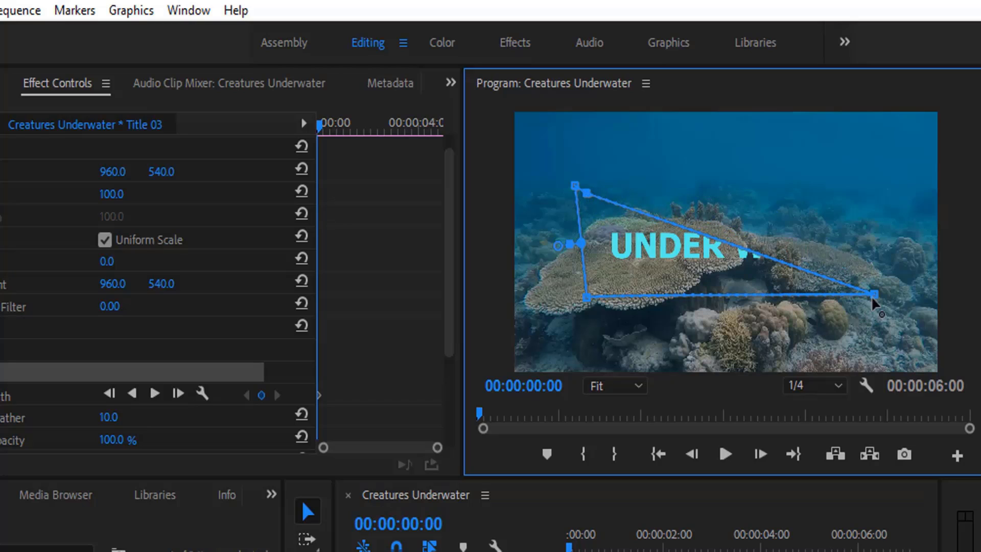
{"action": "left_click_drag", "start_coordinate": [862, 301], "coordinate": [618, 298]}
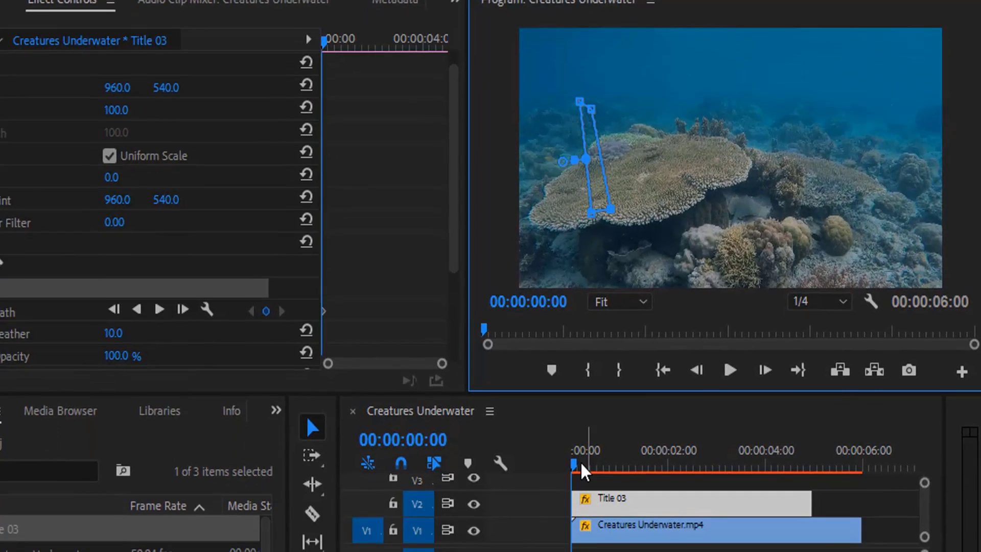
{"action": "left_click", "coordinate": [579, 456]}
{"action": "left_click_drag", "start_coordinate": [579, 456], "coordinate": [671, 467]}
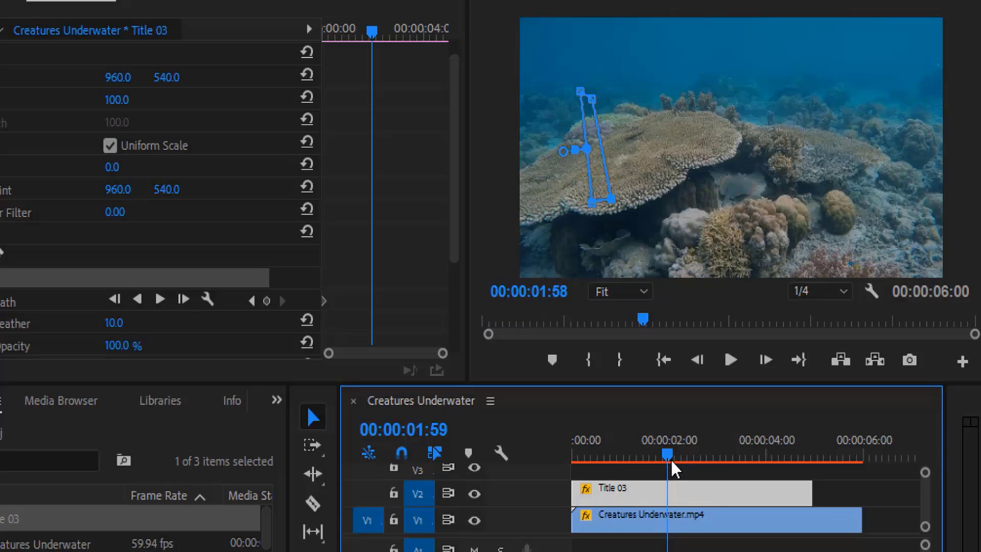
{"action": "left_click_drag", "start_coordinate": [671, 468], "coordinate": [672, 466]}
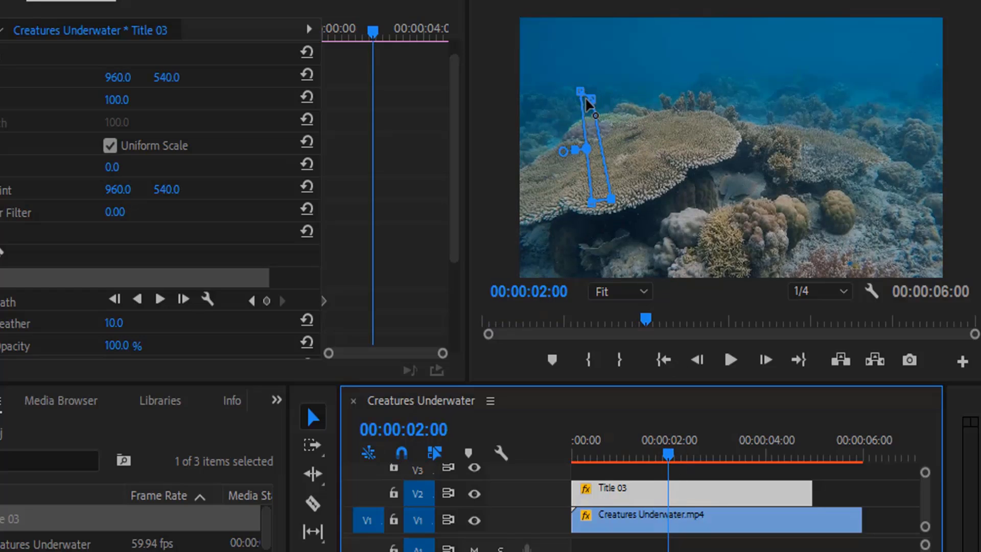
{"action": "left_click_drag", "start_coordinate": [586, 101], "coordinate": [873, 109]}
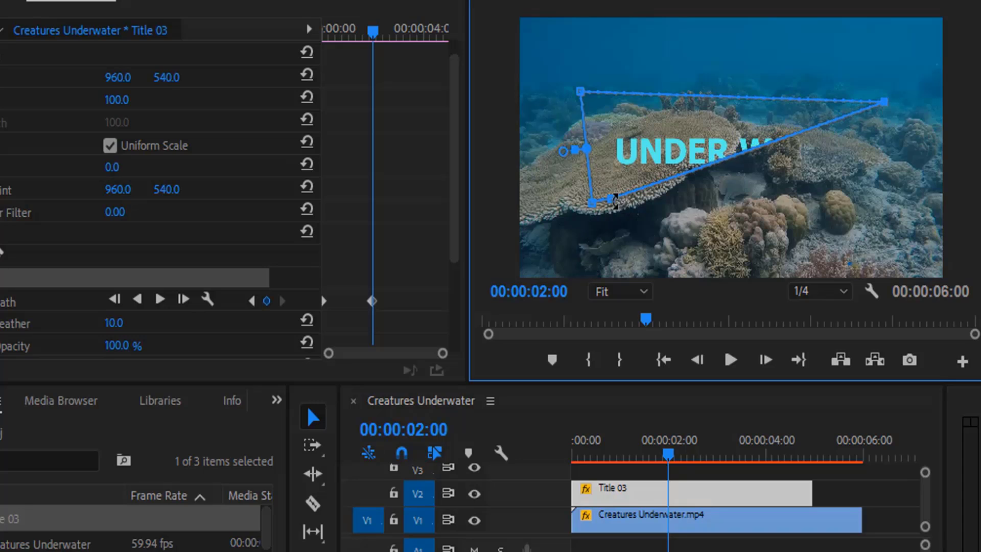
Preview the title wipe-in from the start of the sequence
{"action": "key", "text": "Home"}
{"action": "left_click", "coordinate": [730, 360]}
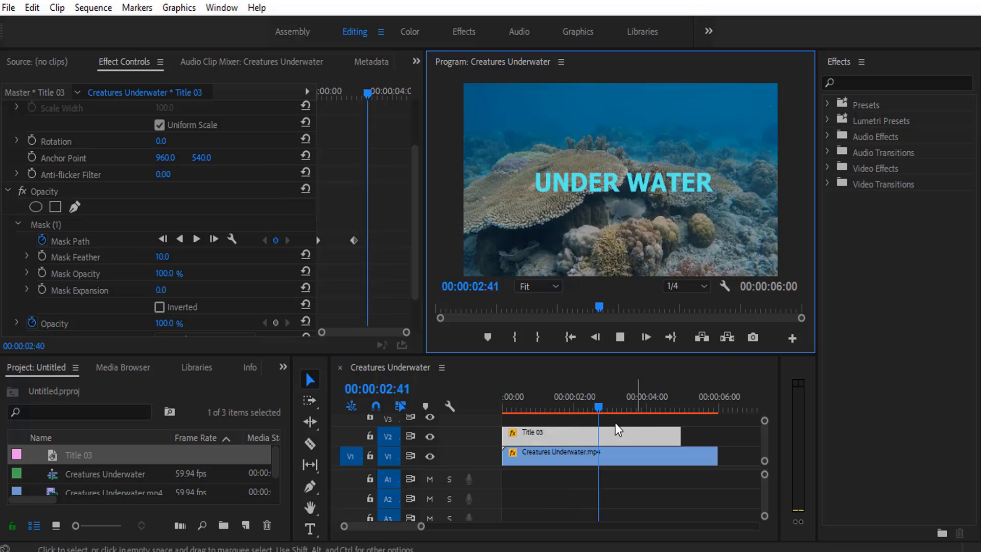
{"action": "left_click_drag", "start_coordinate": [618, 409], "coordinate": [569, 429]}
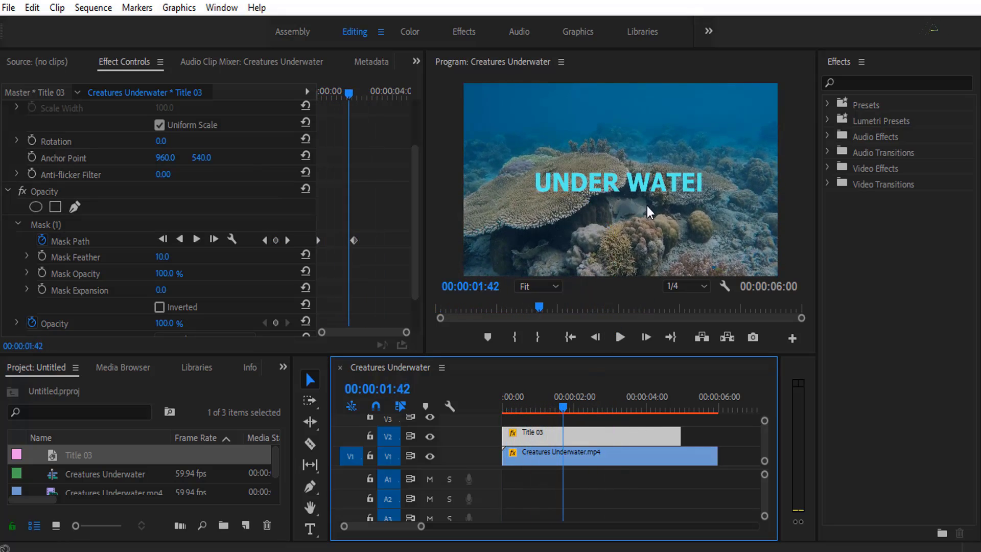
{"action": "left_click_drag", "start_coordinate": [562, 407], "coordinate": [494, 414]}
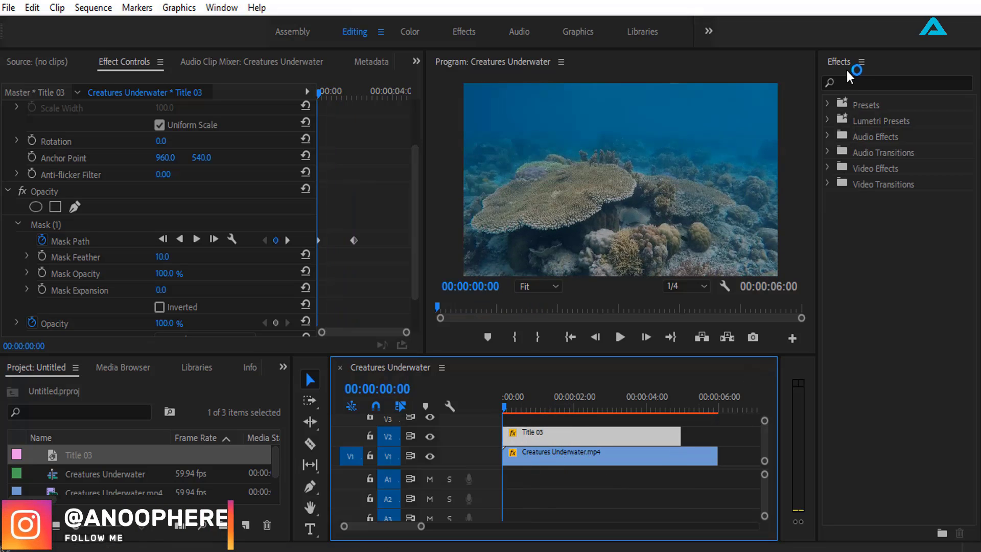
Search 'TURBUL' in Effects and drop Turbulent Displace onto the Title 03 clip
{"action": "left_click", "coordinate": [852, 83]}
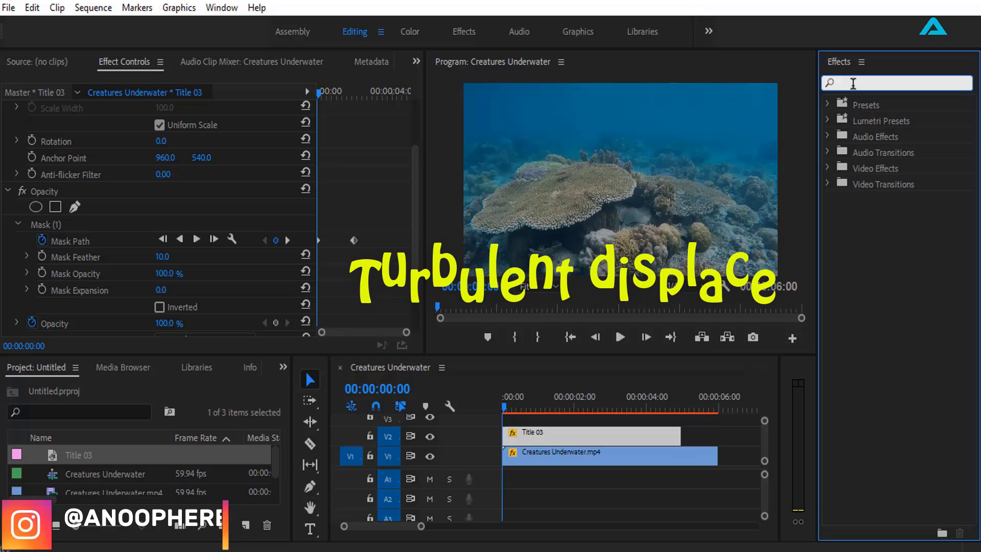
{"action": "type", "text": "TURBUL"}
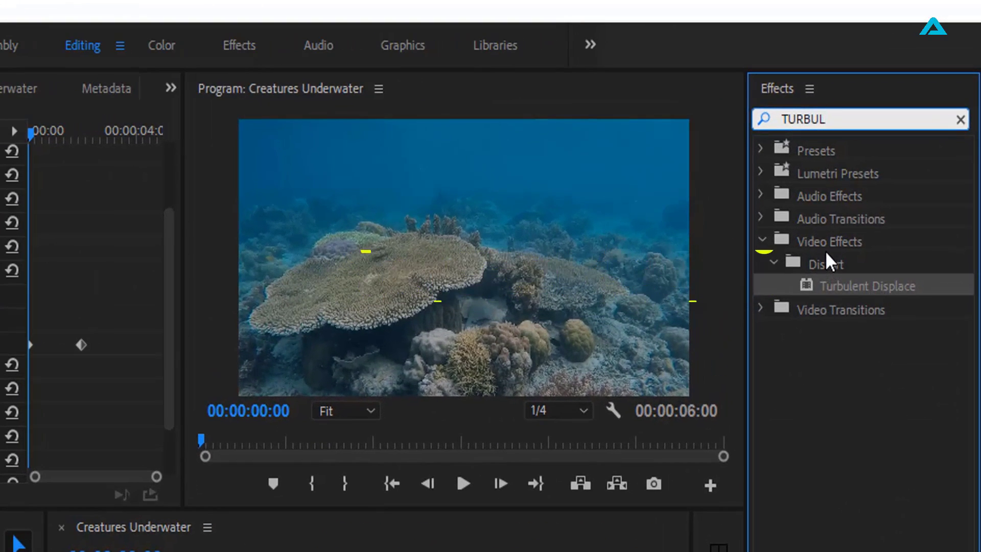
{"action": "left_click", "coordinate": [846, 287]}
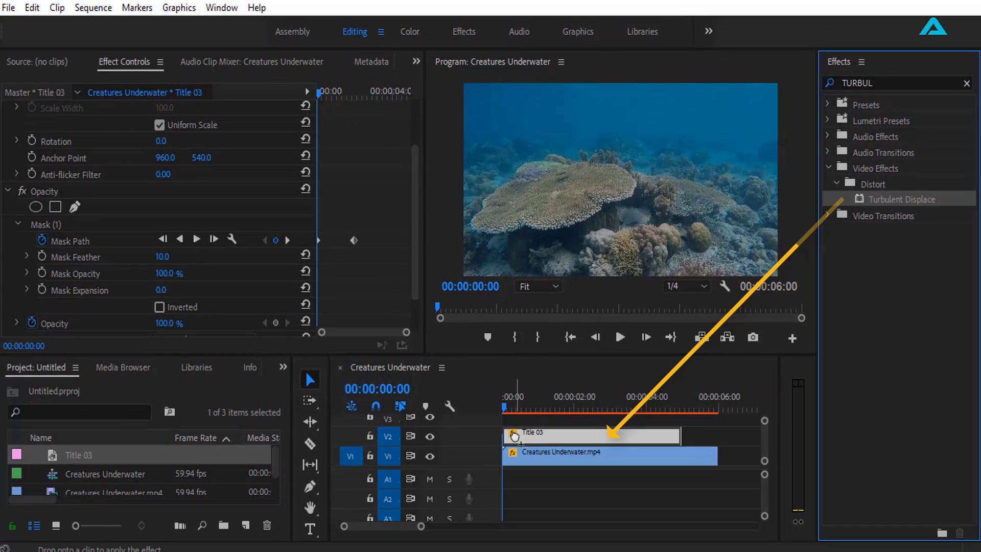
{"action": "left_click_drag", "start_coordinate": [514, 435], "coordinate": [513, 435]}
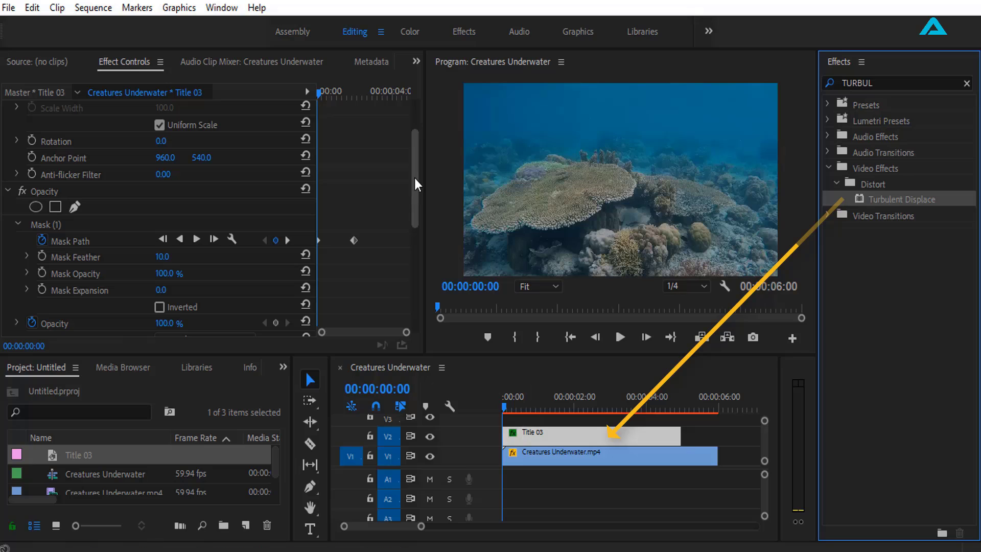
{"action": "left_click_drag", "start_coordinate": [414, 184], "coordinate": [414, 236]}
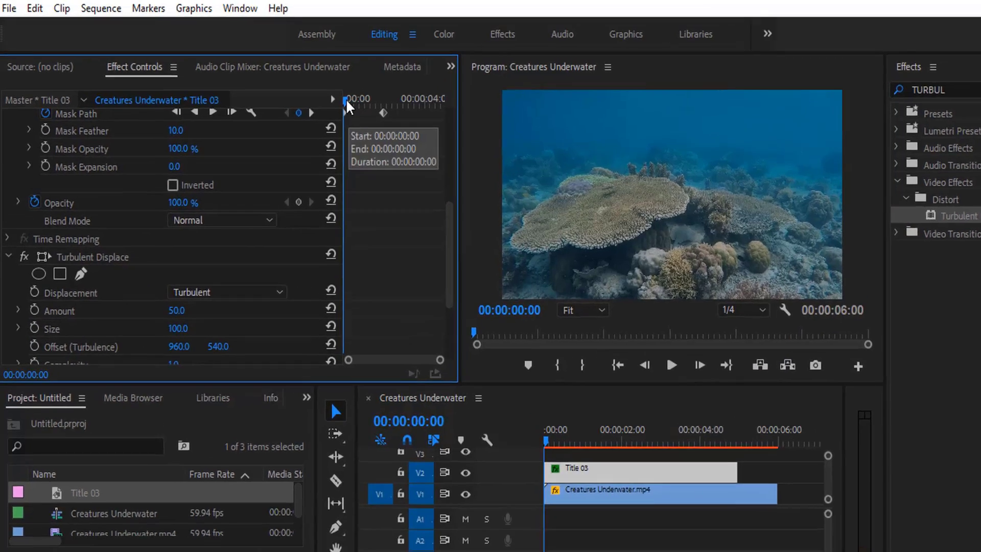
At the first frame, keyframe Turbulent Displace Amount at 100
{"action": "left_click_drag", "start_coordinate": [357, 95], "coordinate": [352, 116]}
{"action": "left_click_drag", "start_coordinate": [443, 128], "coordinate": [397, 130]}
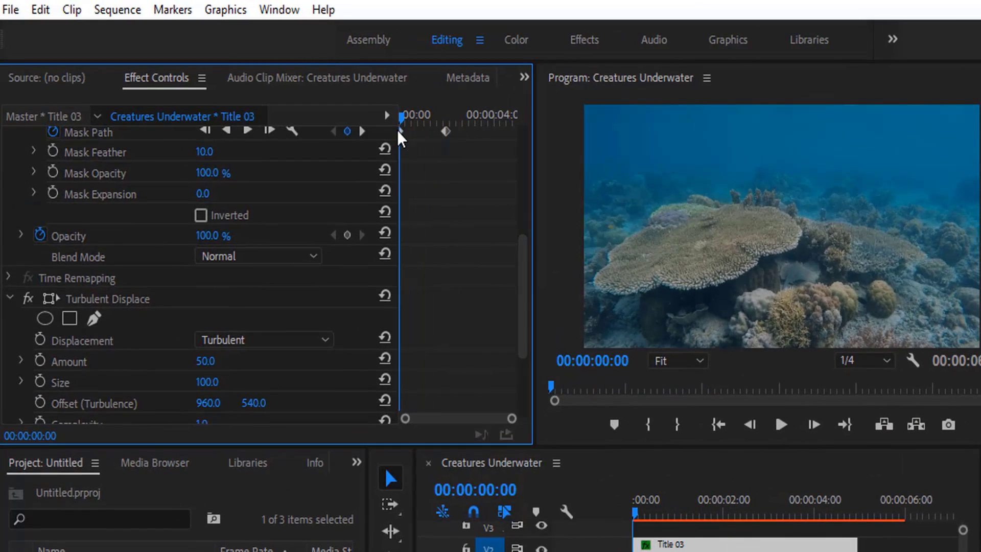
{"action": "scroll", "coordinate": [520, 280], "scroll_direction": "down", "scroll_amount": 2}
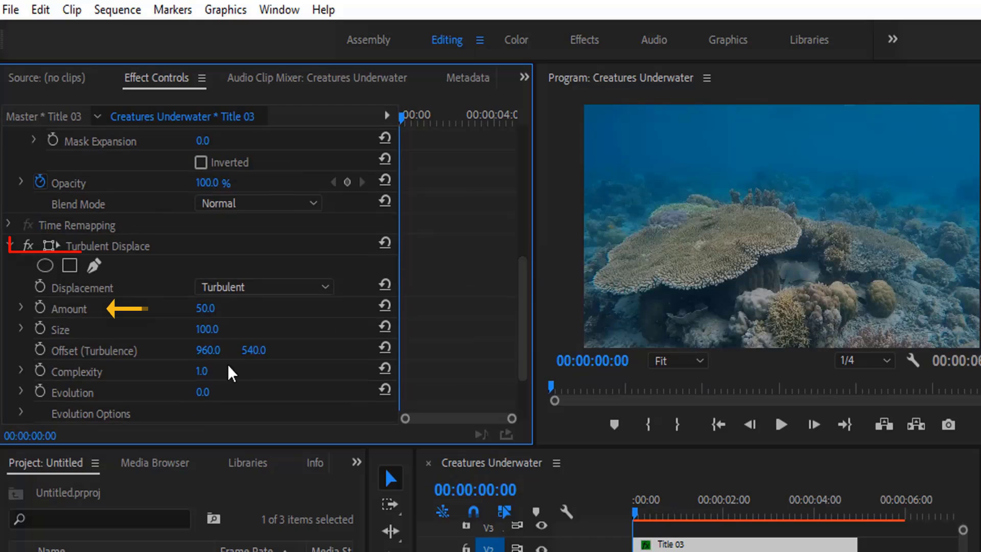
{"action": "left_click", "coordinate": [38, 306]}
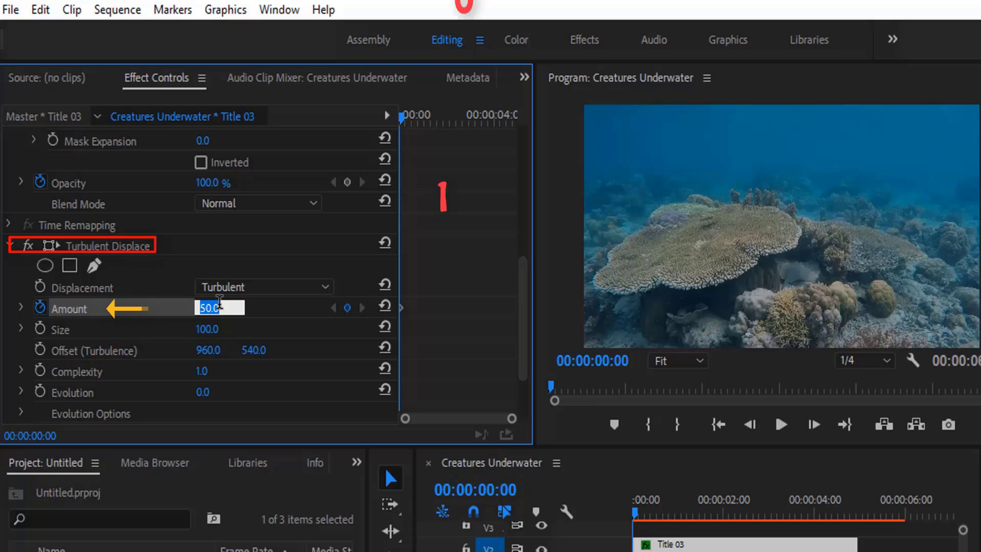
{"action": "type", "text": "100"}
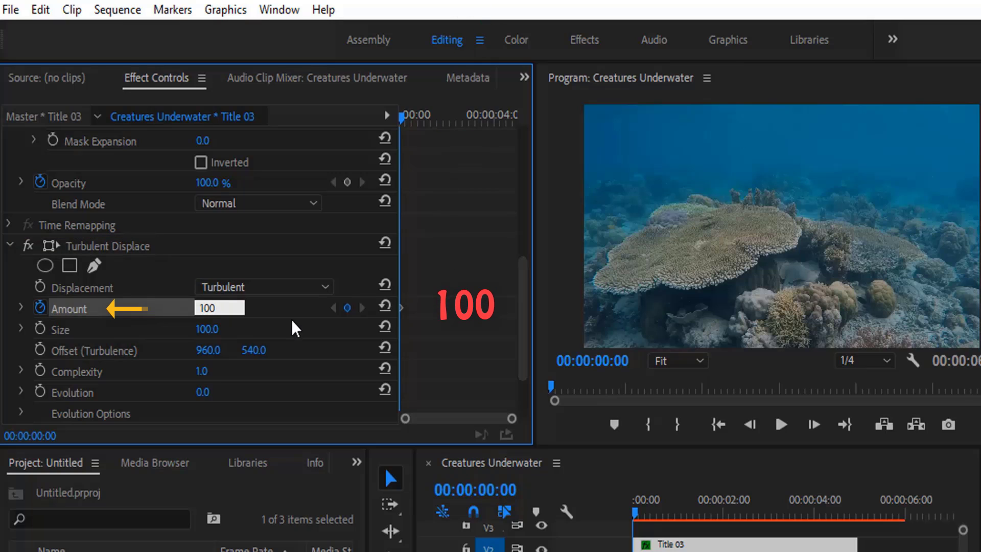
{"action": "left_click", "coordinate": [264, 302]}
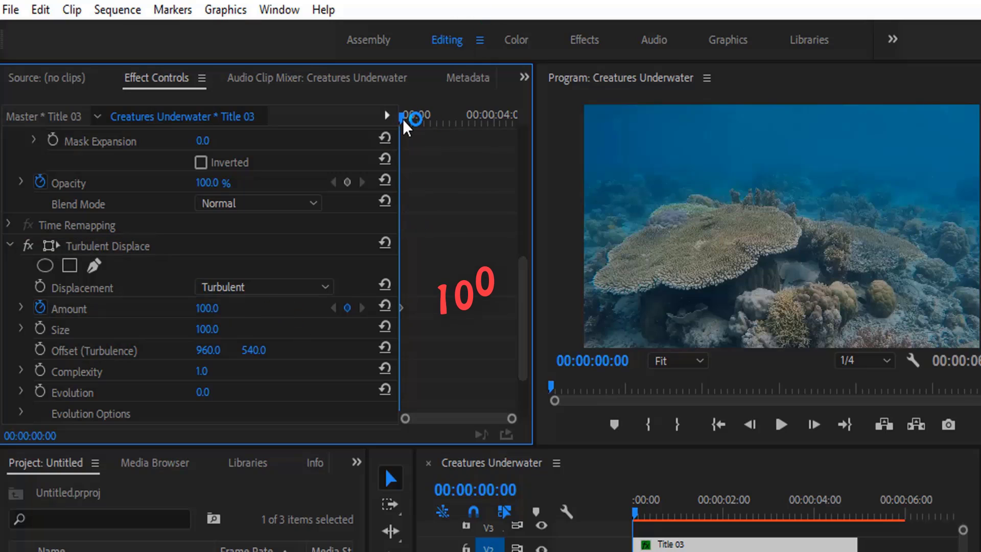
{"action": "mouse_move", "coordinate": [403, 119]}
{"action": "left_mouse_down"}
{"action": "mouse_move", "coordinate": [442, 124]}
{"action": "mouse_move", "coordinate": [396, 132]}
{"action": "left_mouse_up"}
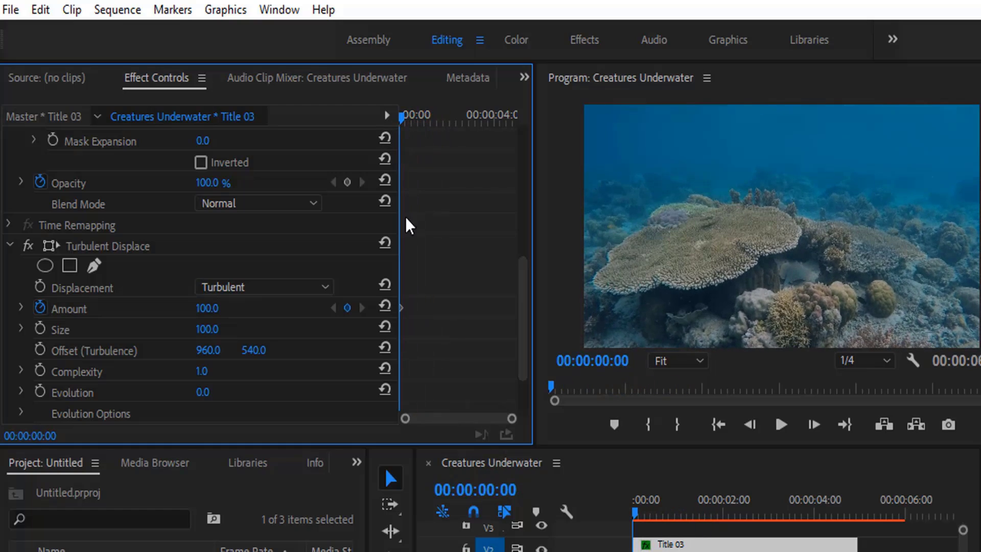
Keyframe Size 100, Complexity 10 and Evolution 100° at the first frame
{"action": "left_click", "coordinate": [39, 329]}
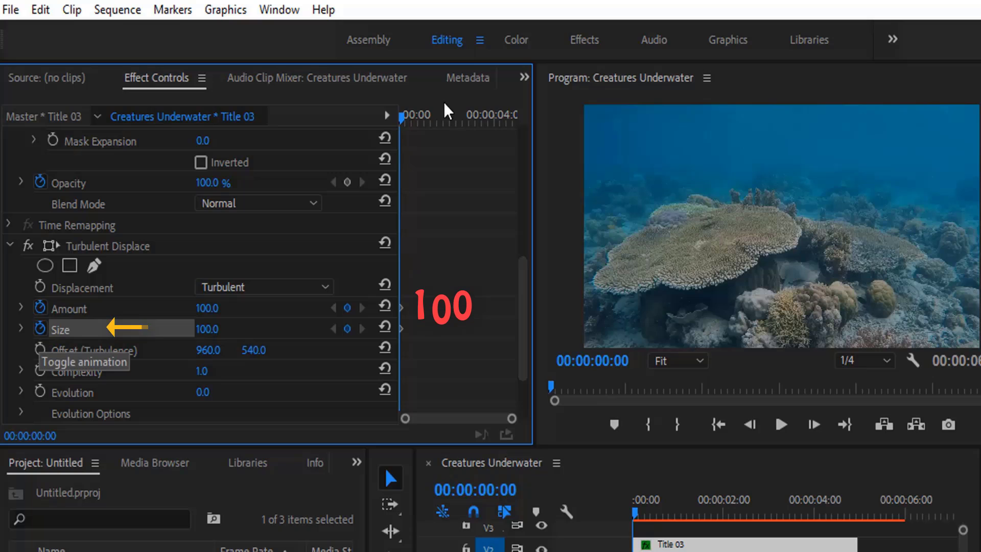
{"action": "mouse_move", "coordinate": [404, 117]}
{"action": "left_mouse_down"}
{"action": "mouse_move", "coordinate": [440, 121]}
{"action": "mouse_move", "coordinate": [402, 129]}
{"action": "left_mouse_up"}
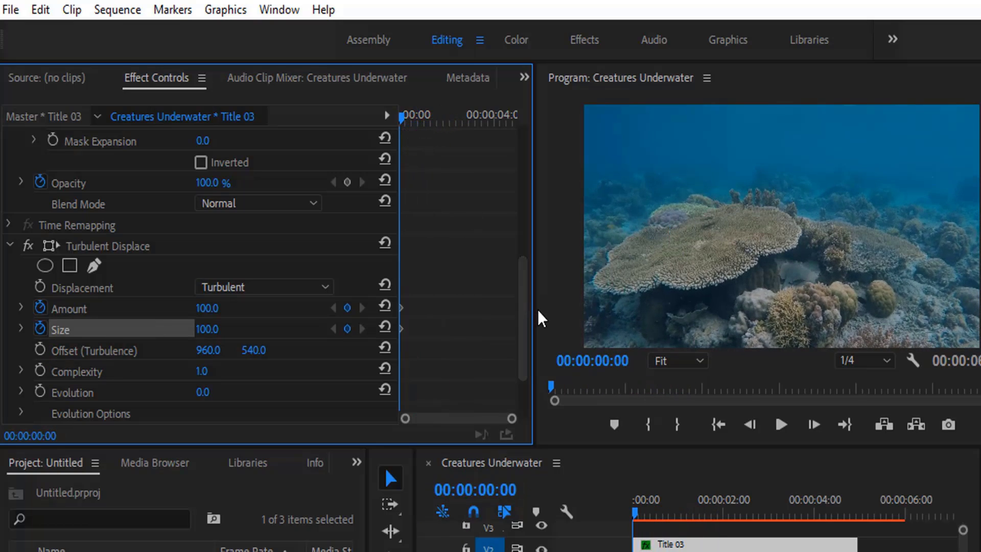
{"action": "left_click", "coordinate": [42, 375]}
{"action": "left_click", "coordinate": [205, 374]}
{"action": "type", "text": "10"}
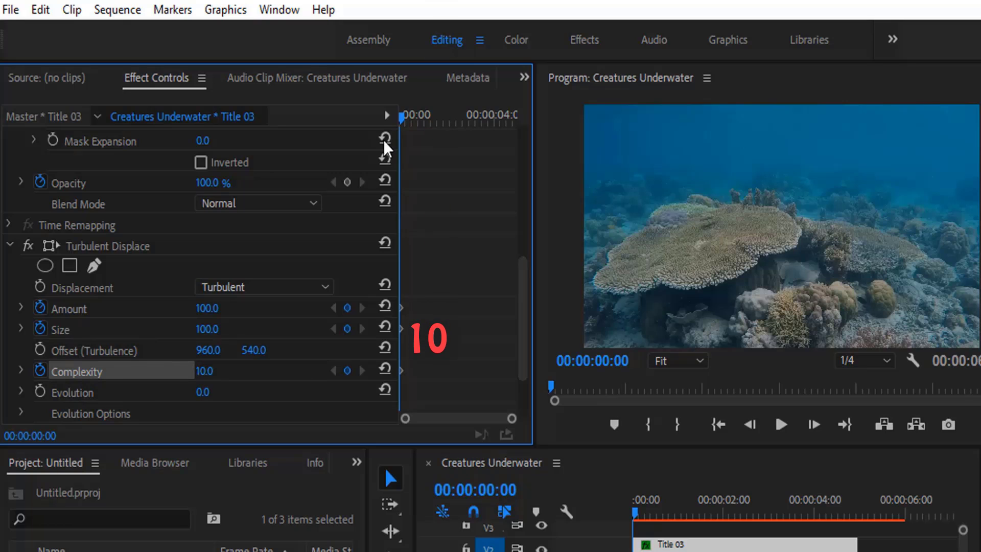
{"action": "mouse_move", "coordinate": [404, 113]}
{"action": "left_mouse_down"}
{"action": "mouse_move", "coordinate": [457, 124]}
{"action": "mouse_move", "coordinate": [396, 133]}
{"action": "left_mouse_up"}
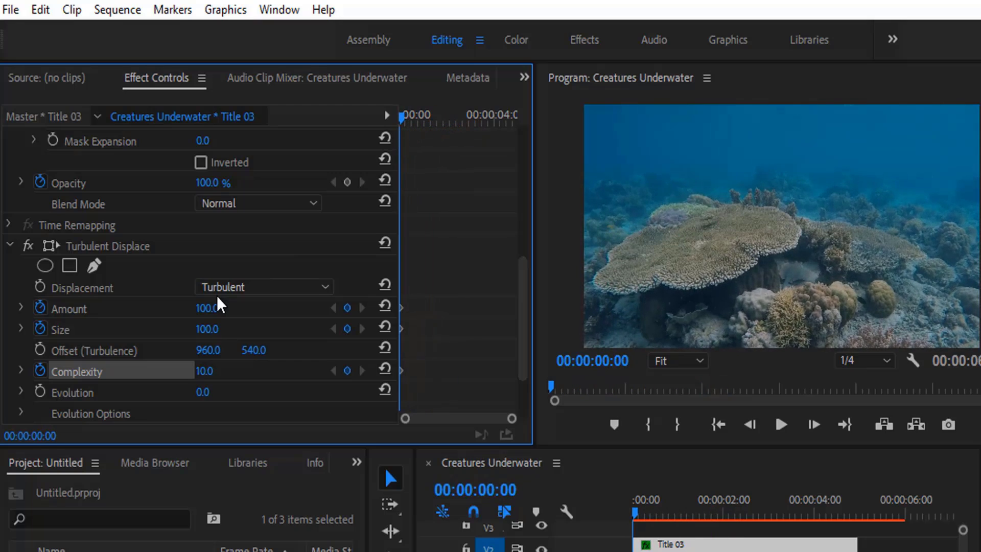
{"action": "scroll", "coordinate": [217, 295], "scroll_direction": "down", "scroll_amount": 2}
{"action": "left_click", "coordinate": [40, 352]}
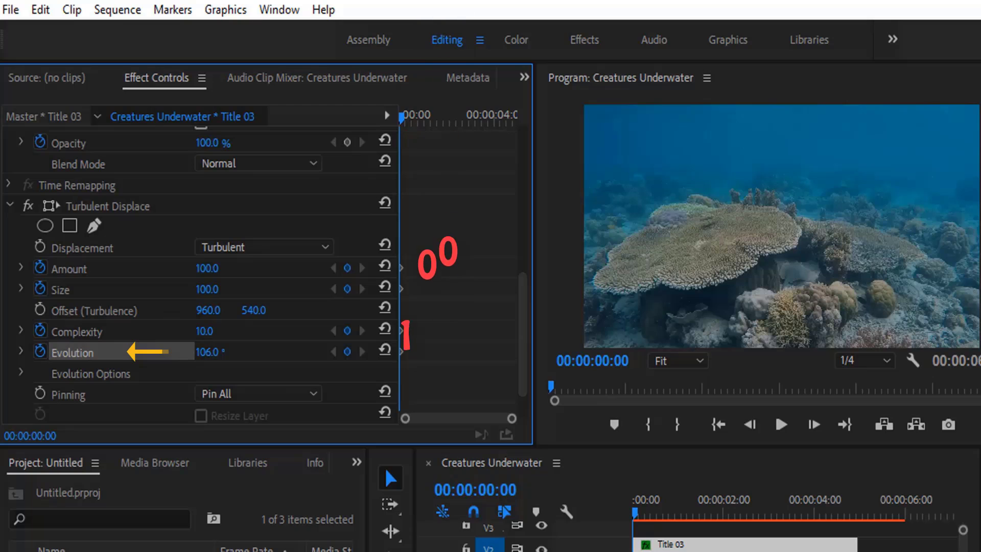
{"action": "mouse_move", "coordinate": [402, 116]}
{"action": "left_mouse_down"}
{"action": "mouse_move", "coordinate": [458, 127]}
{"action": "mouse_move", "coordinate": [397, 149]}
{"action": "left_mouse_up"}
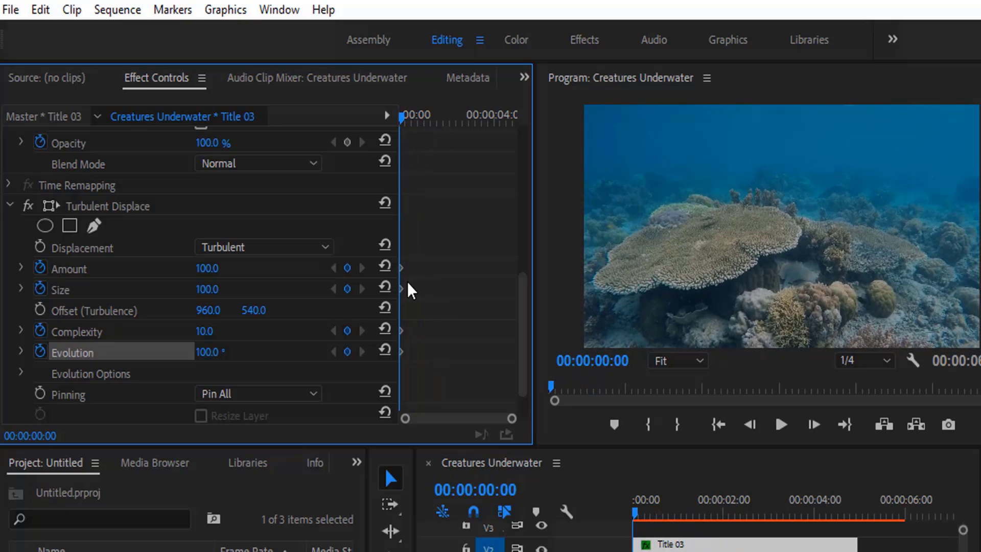
At 00:00:02:00, key Amount 0, Size 2, Complexity 1 and Evolution 0°
{"action": "left_click_drag", "start_coordinate": [400, 116], "coordinate": [447, 138]}
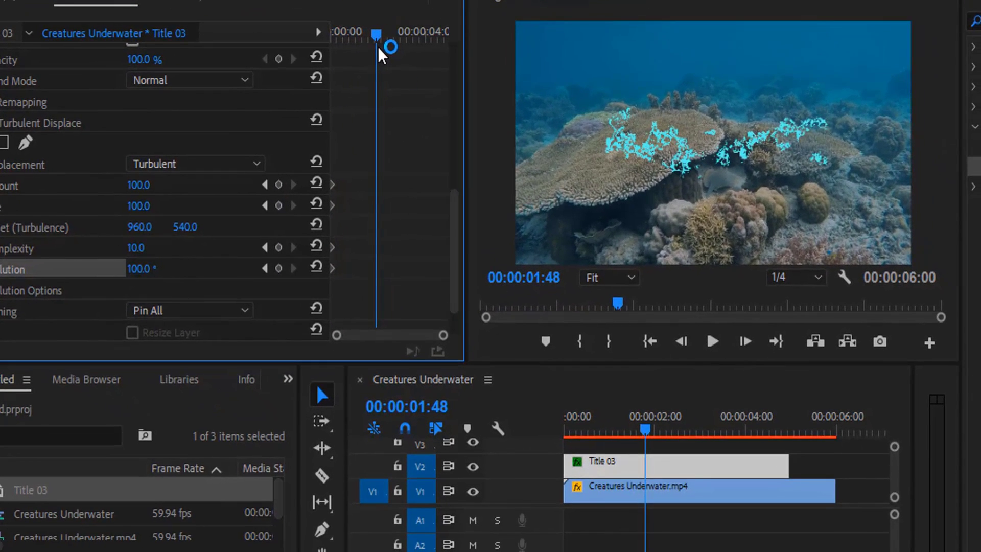
{"action": "left_click_drag", "start_coordinate": [388, 66], "coordinate": [393, 60]}
{"action": "left_click_drag", "start_coordinate": [663, 438], "coordinate": [658, 434]}
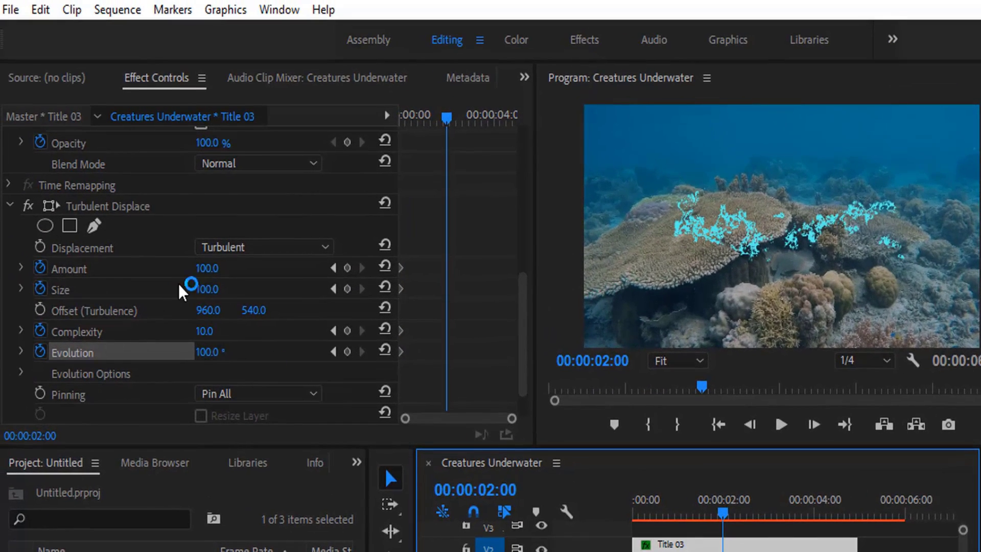
{"action": "left_click", "coordinate": [208, 269]}
{"action": "type", "text": "0"}
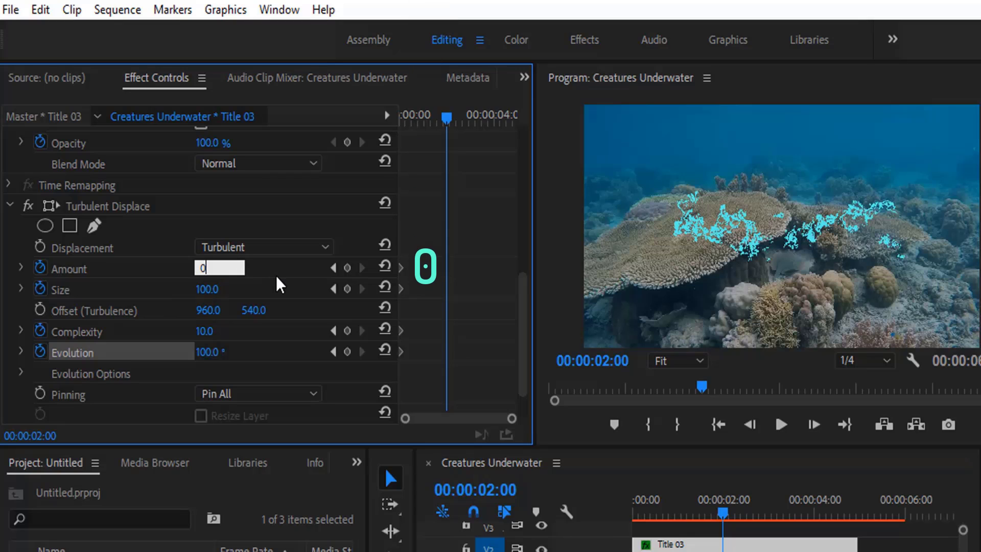
{"action": "key", "text": "Return"}
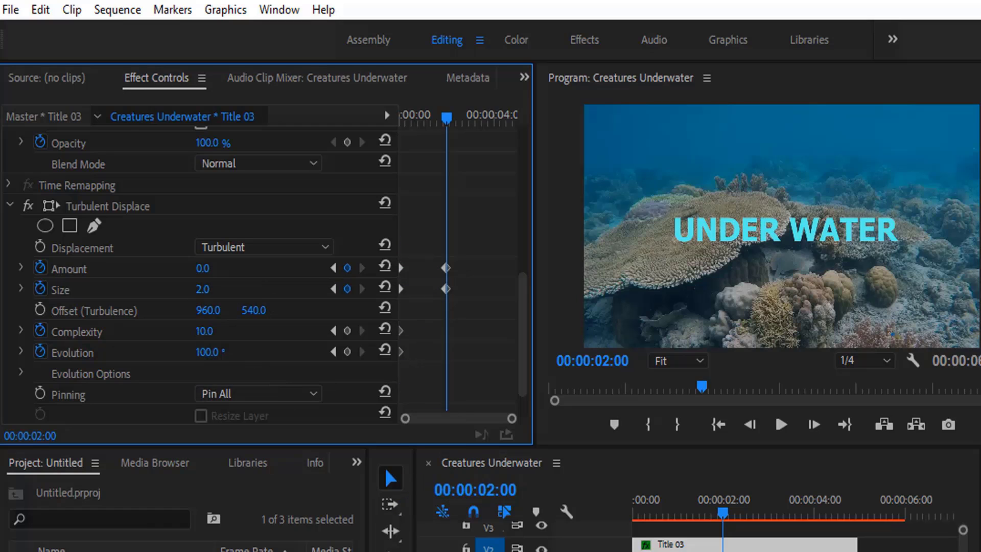
{"action": "type", "text": "0"}
{"action": "key", "text": "Return"}
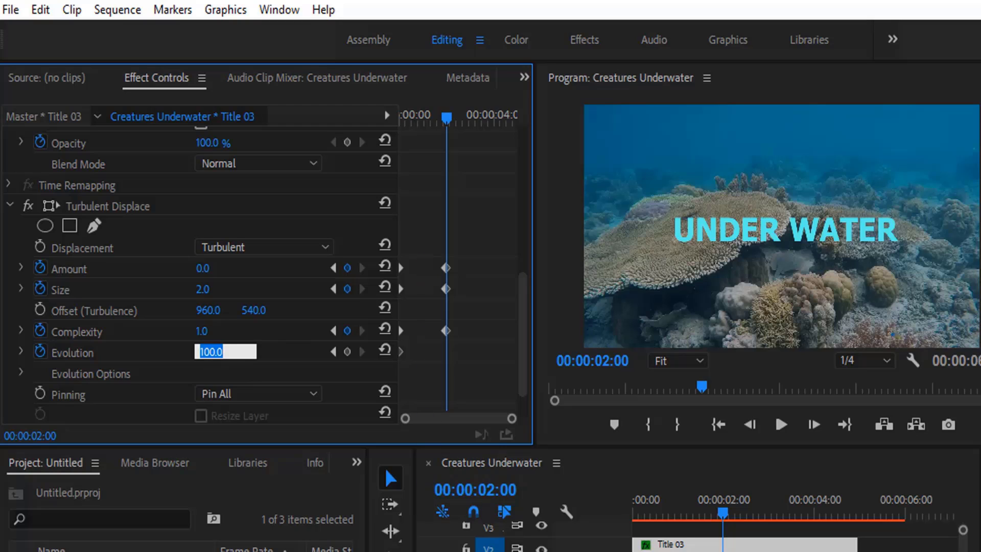
{"action": "type", "text": "0"}
{"action": "left_click", "coordinate": [284, 361]}
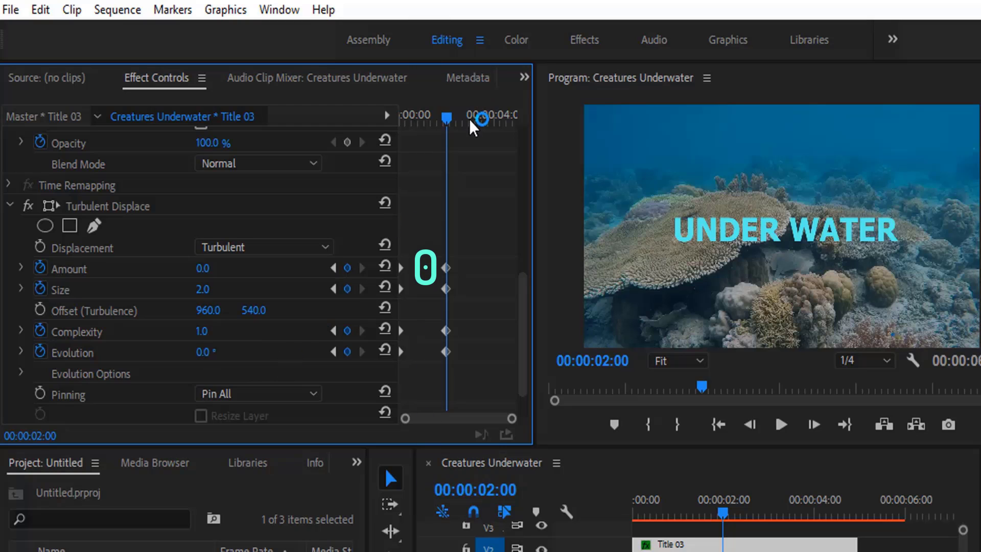
Play the title animation from the start to preview the distortion settling
{"action": "left_click_drag", "start_coordinate": [445, 123], "coordinate": [401, 118]}
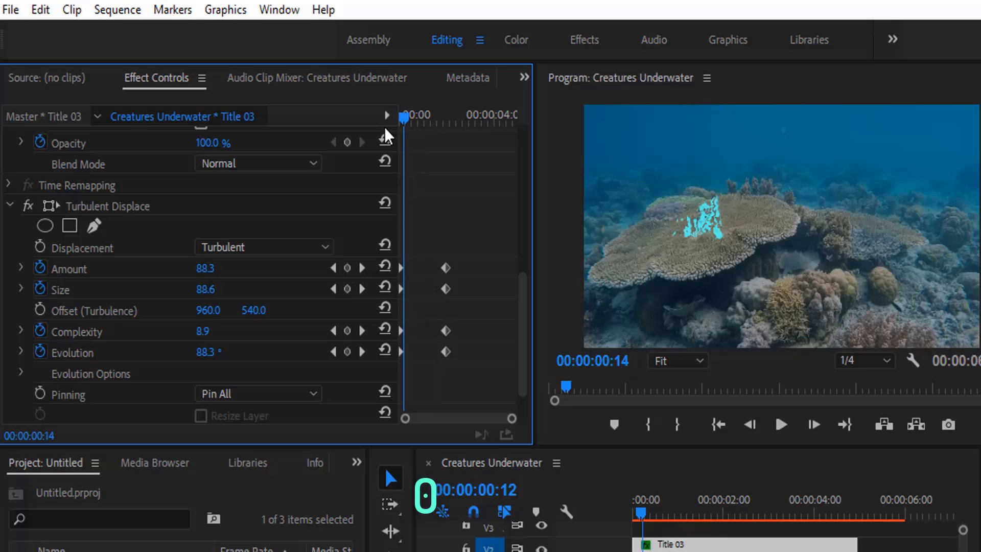
{"action": "left_click", "coordinate": [782, 433]}
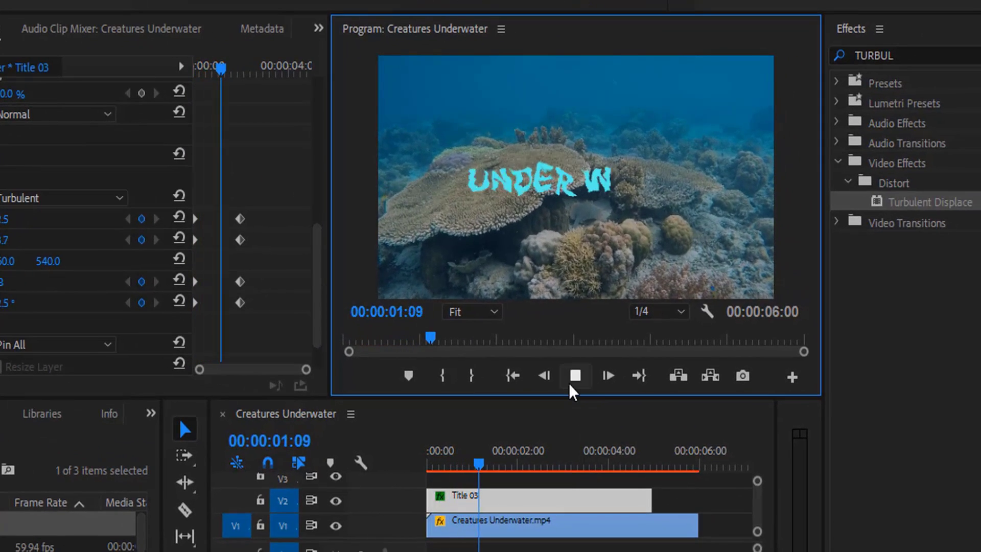
{"action": "left_click", "coordinate": [432, 465]}
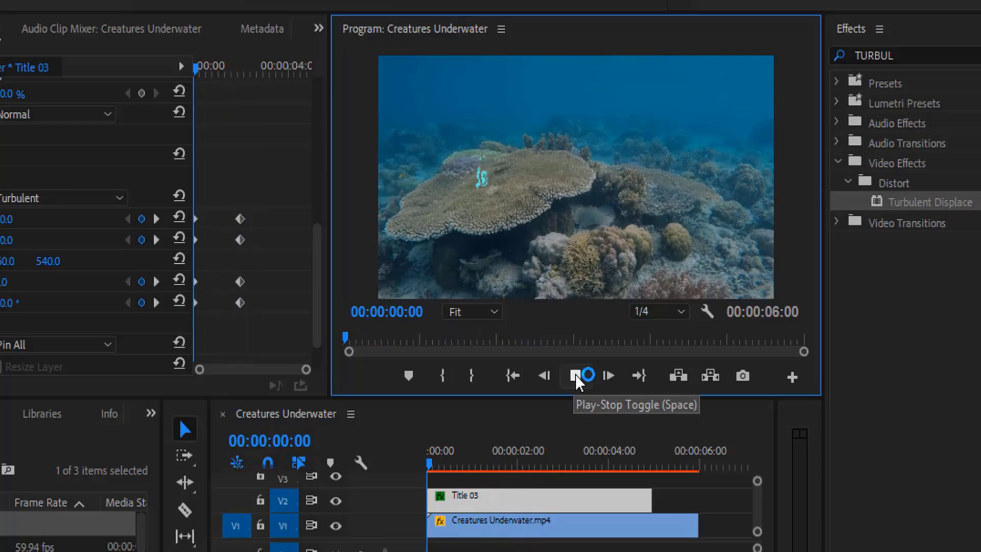
{"action": "left_click", "coordinate": [488, 465]}
{"action": "key", "text": "space"}
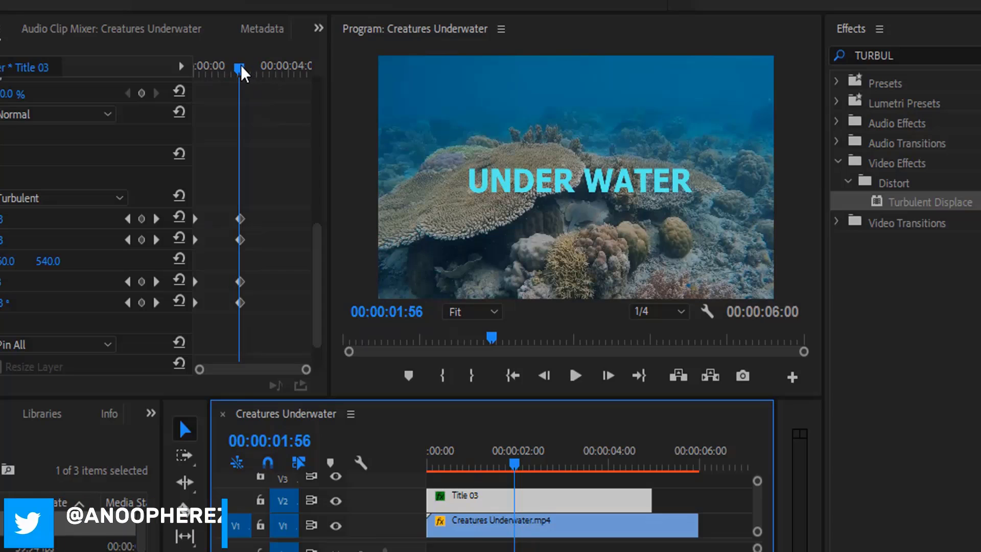
{"action": "left_click_drag", "start_coordinate": [242, 72], "coordinate": [249, 73]}
At 00:00:03:22, add hold keyframes for Amount, Size, Complexity and Evolution
{"action": "left_click_drag", "start_coordinate": [518, 464], "coordinate": [532, 467]}
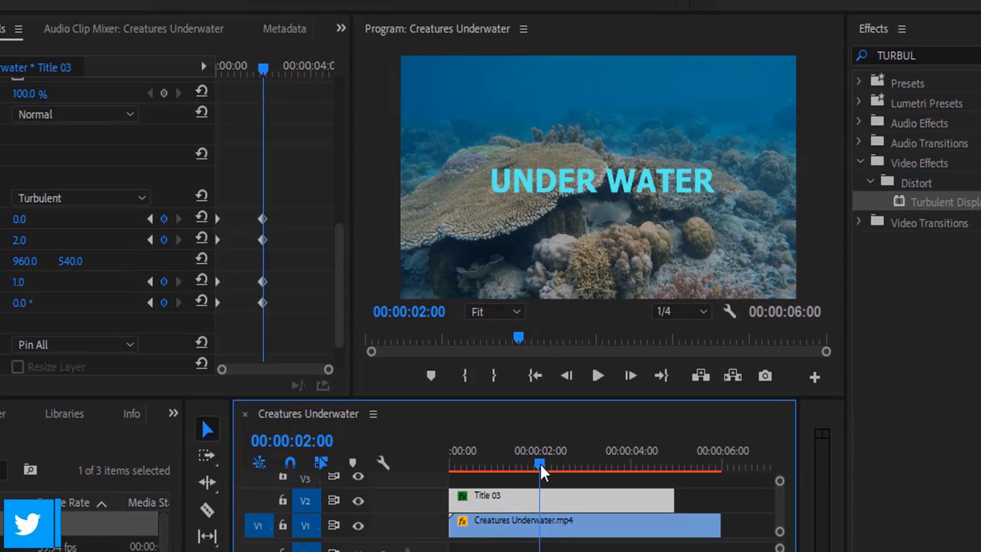
{"action": "left_click_drag", "start_coordinate": [714, 472], "coordinate": [758, 476]}
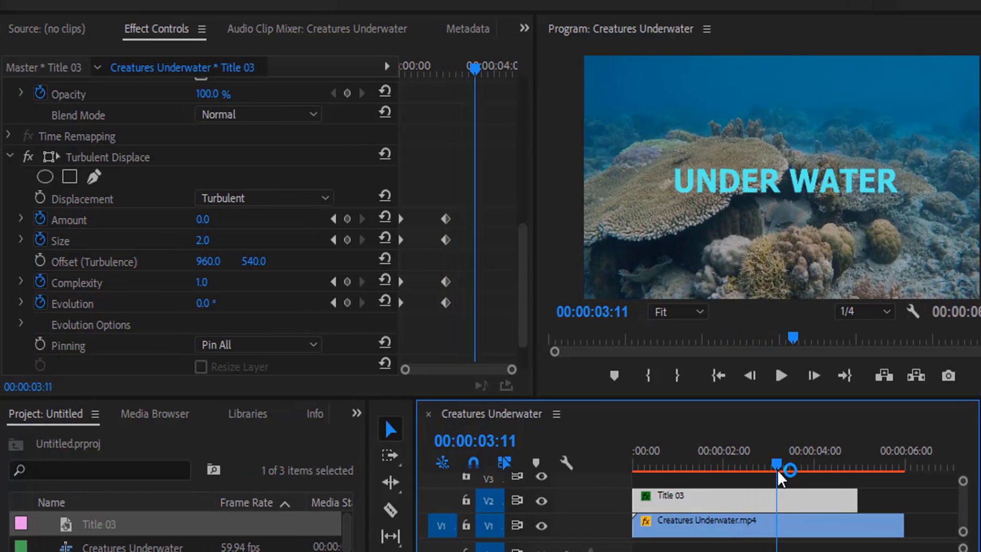
{"action": "left_click", "coordinate": [236, 155]}
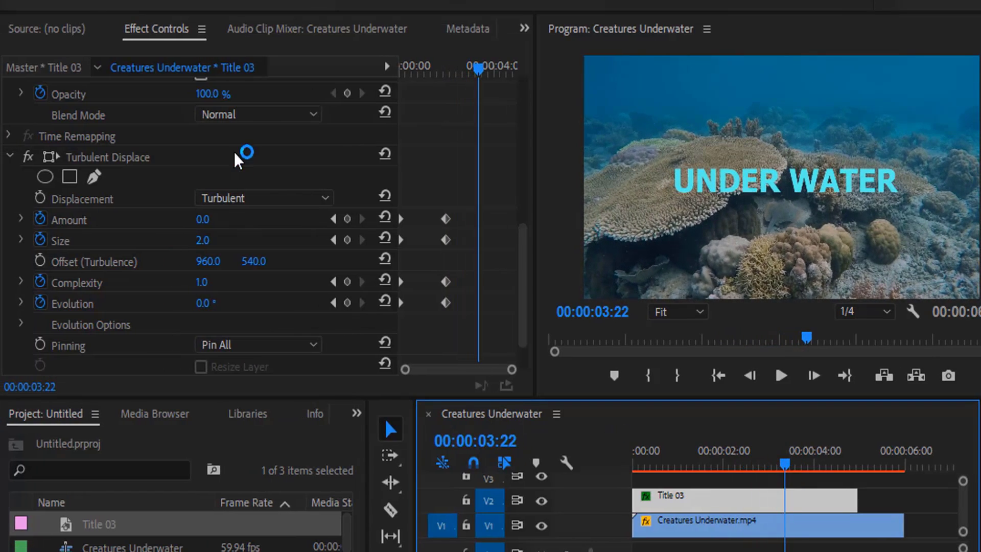
{"action": "left_click", "coordinate": [347, 219]}
{"action": "left_click", "coordinate": [347, 239]}
{"action": "left_click", "coordinate": [347, 282]}
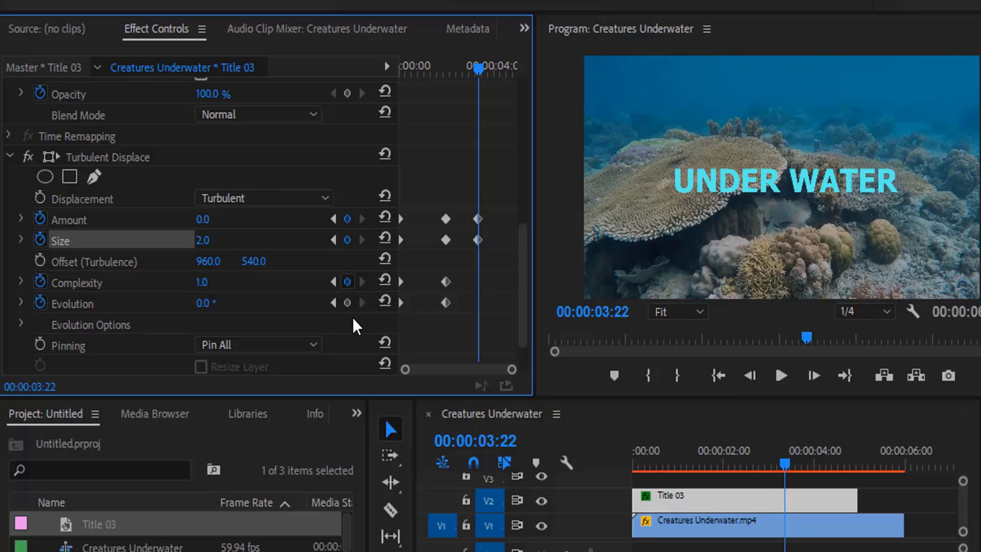
{"action": "left_click", "coordinate": [348, 302]}
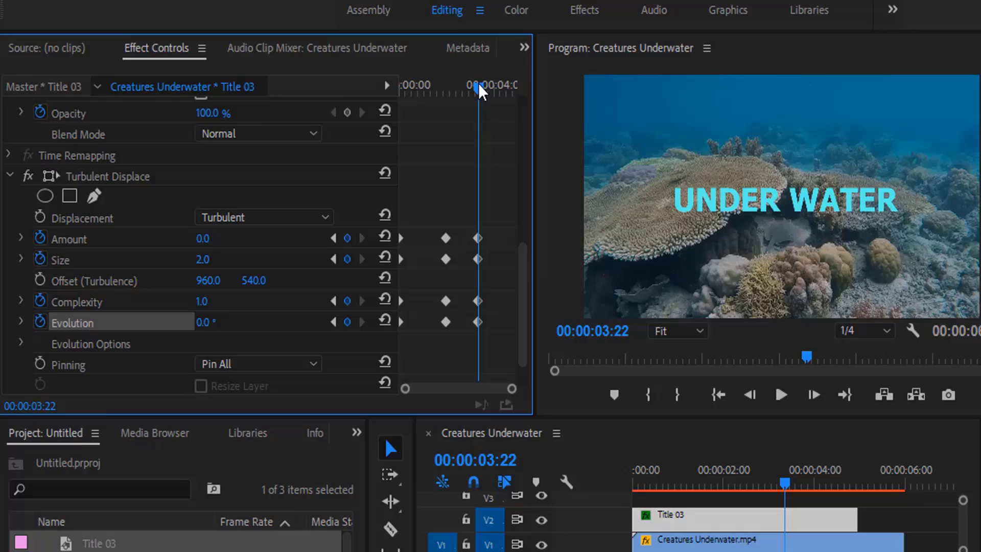
{"action": "left_click_drag", "start_coordinate": [478, 67], "coordinate": [508, 95]}
{"action": "type", "text": "1"}
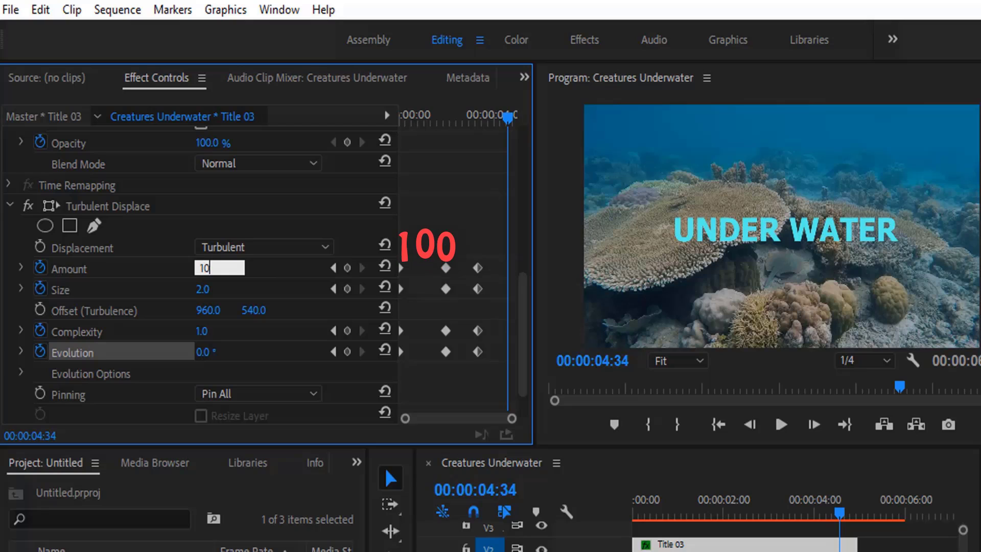
At 00:00:04:34, key Amount 100, Size 100, Complexity 10 and Evolution 100°
{"action": "type", "text": "0"}
{"action": "key", "text": "Tab"}
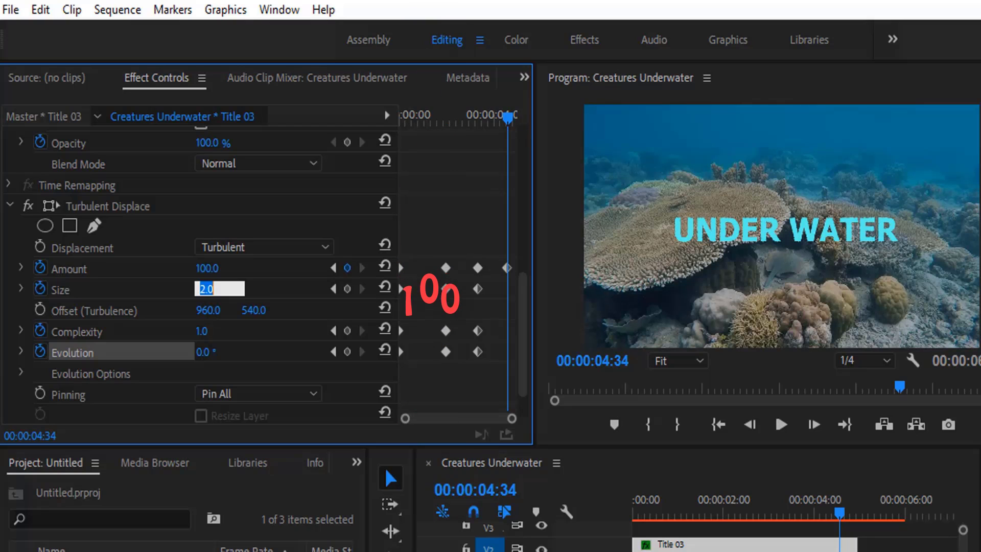
{"action": "type", "text": "100"}
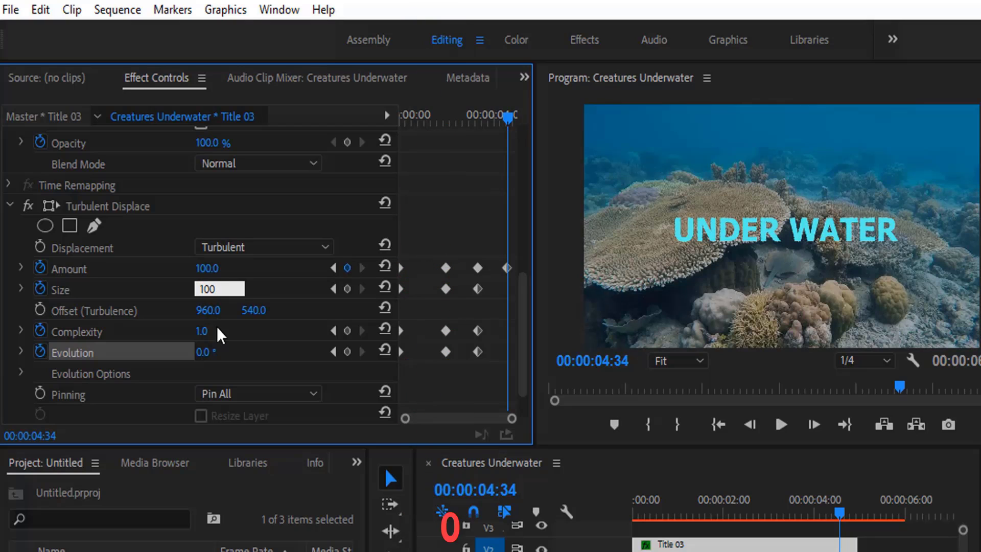
{"action": "left_click", "coordinate": [203, 332]}
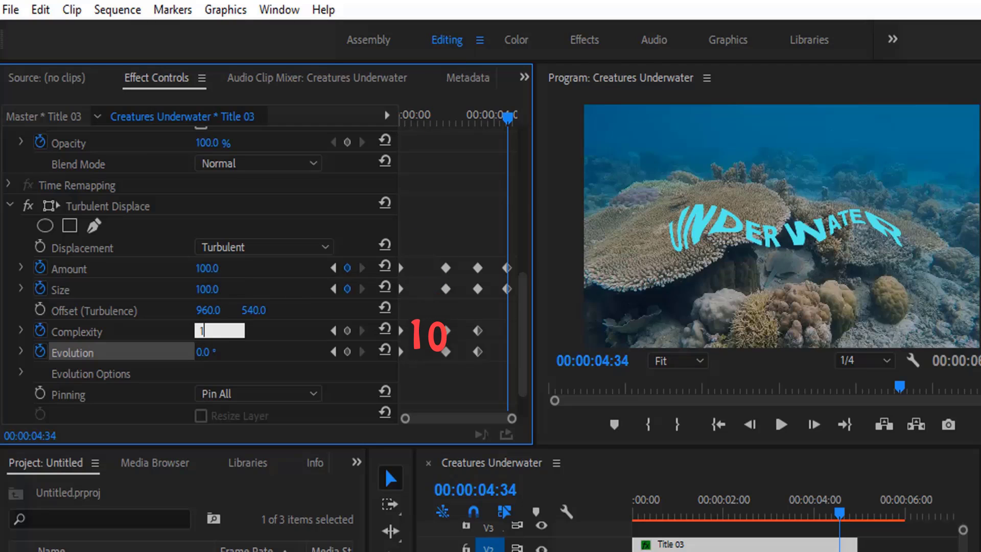
{"action": "type", "text": "0"}
{"action": "left_click", "coordinate": [204, 353]}
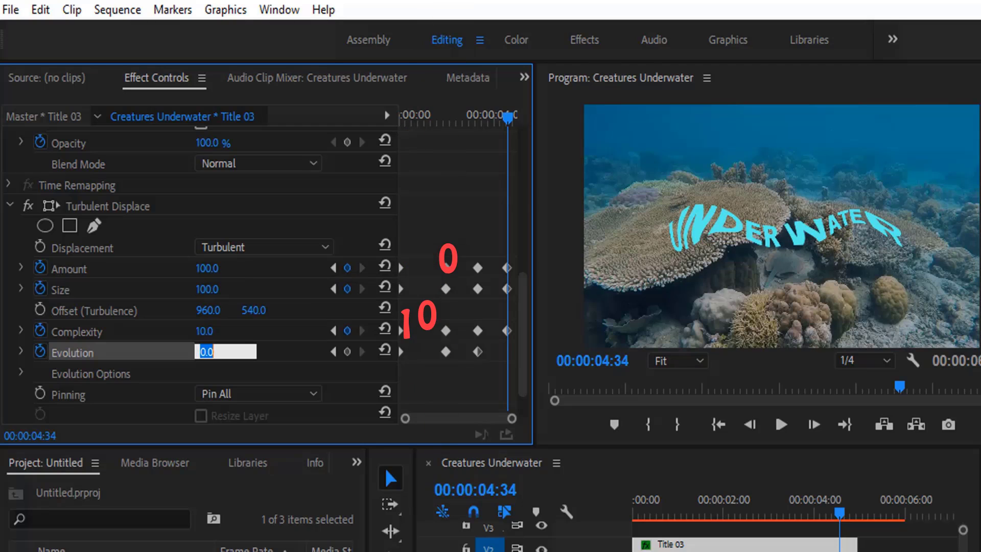
{"action": "type", "text": "100"}
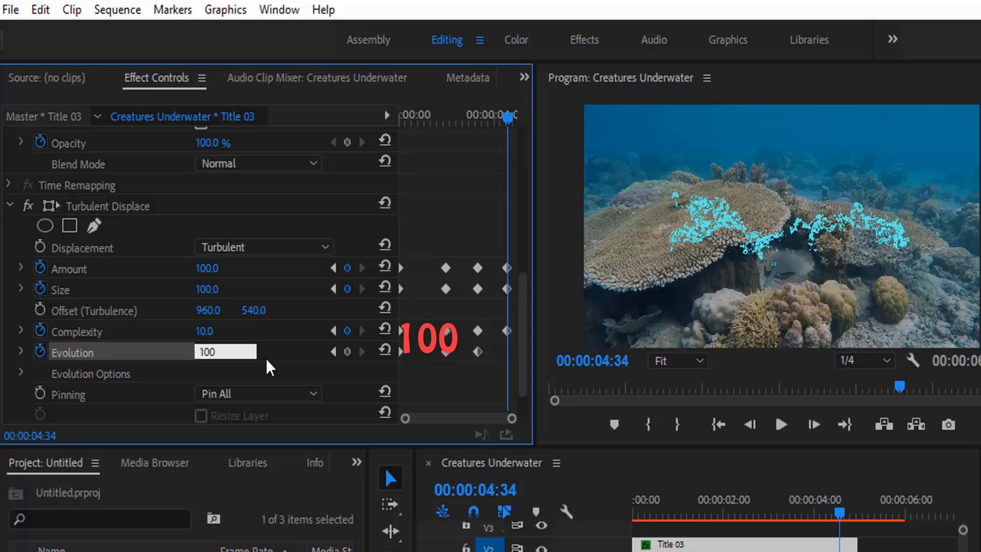
{"action": "key", "text": "Return"}
{"action": "left_click_drag", "start_coordinate": [840, 513], "coordinate": [862, 539]}
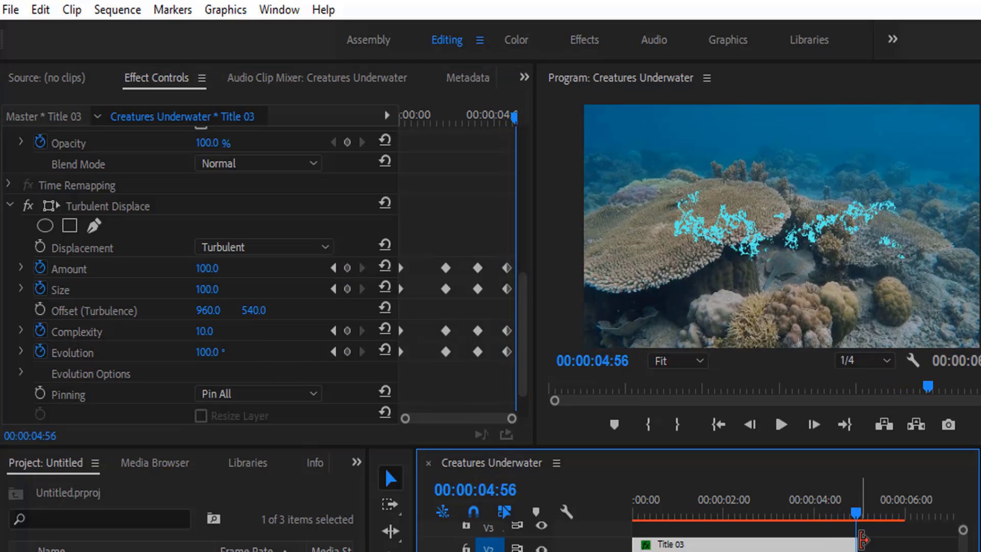
Scrub back to check the clear title, then scroll Effect Controls up to Opacity
{"action": "left_click_drag", "start_coordinate": [523, 321], "coordinate": [523, 337]}
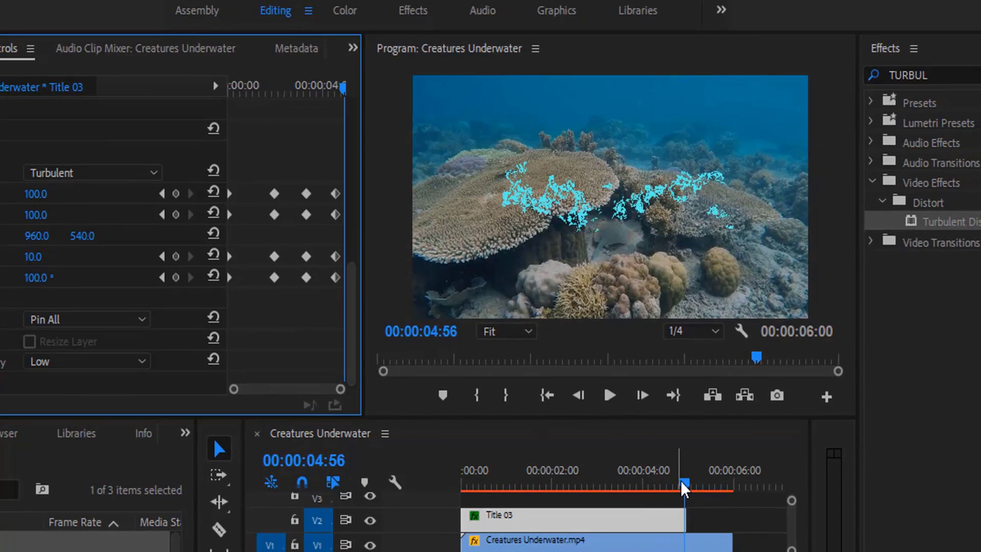
{"action": "mouse_move", "coordinate": [684, 485]}
{"action": "left_mouse_down"}
{"action": "mouse_move", "coordinate": [607, 488]}
{"action": "mouse_move", "coordinate": [669, 510]}
{"action": "left_mouse_up"}
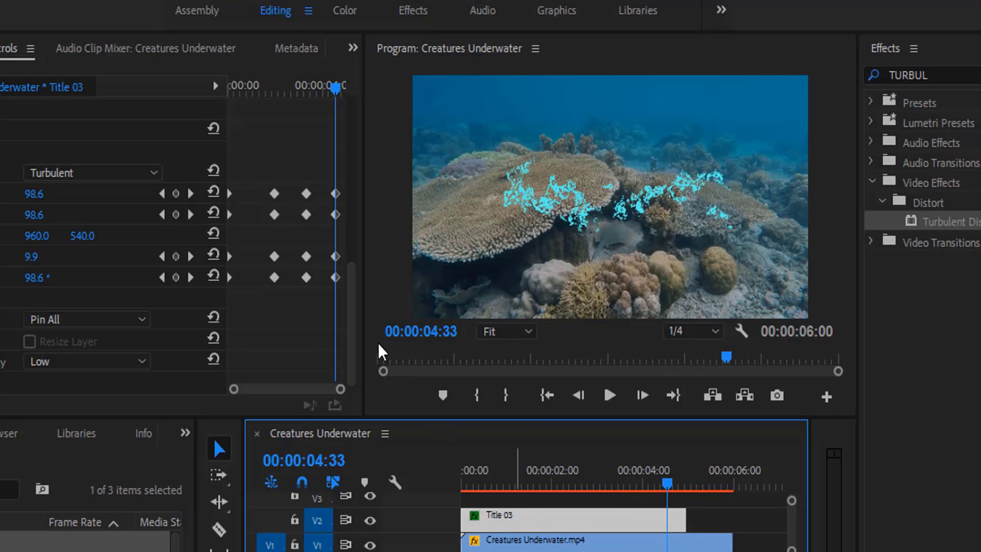
{"action": "left_click_drag", "start_coordinate": [352, 329], "coordinate": [347, 281]}
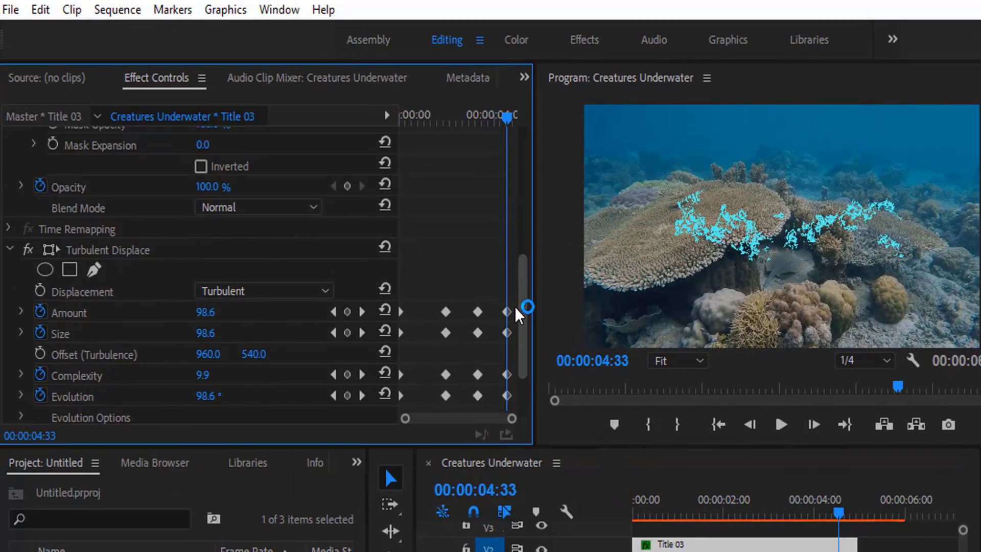
{"action": "left_click_drag", "start_coordinate": [516, 312], "coordinate": [519, 249]}
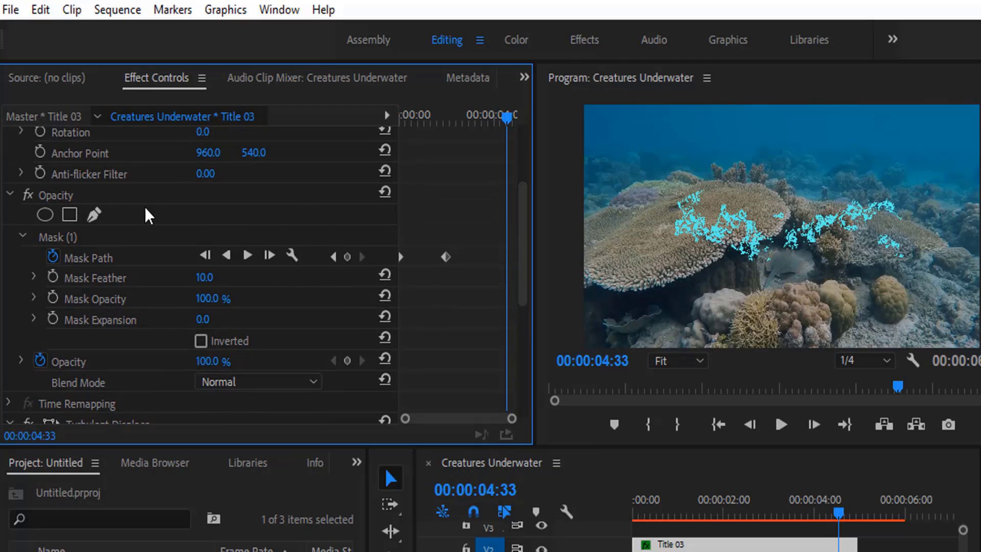
Keyframe Opacity at 100% around 04:33, fading to 0% near the clip's end
{"action": "scroll", "coordinate": [154, 230], "scroll_direction": "down", "scroll_amount": 2}
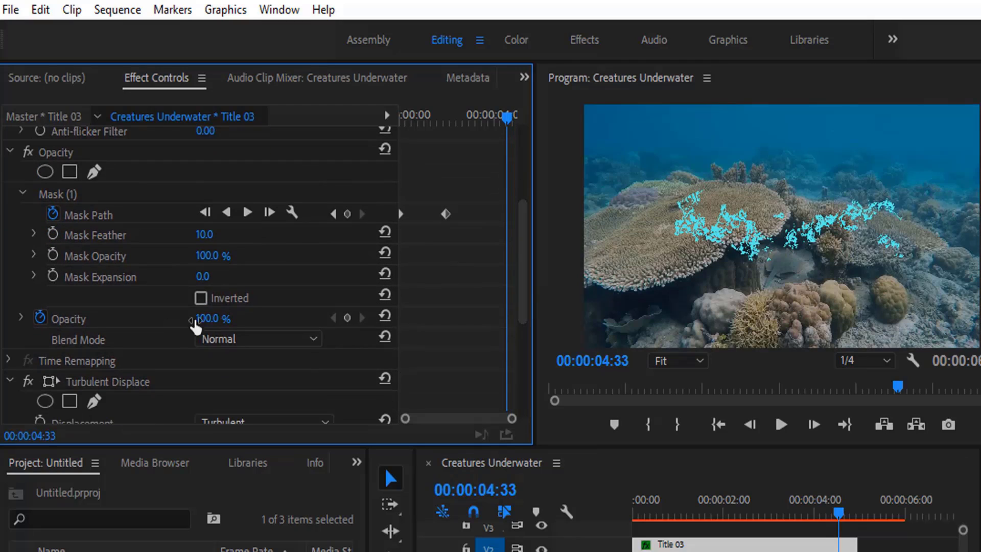
{"action": "left_click", "coordinate": [347, 319]}
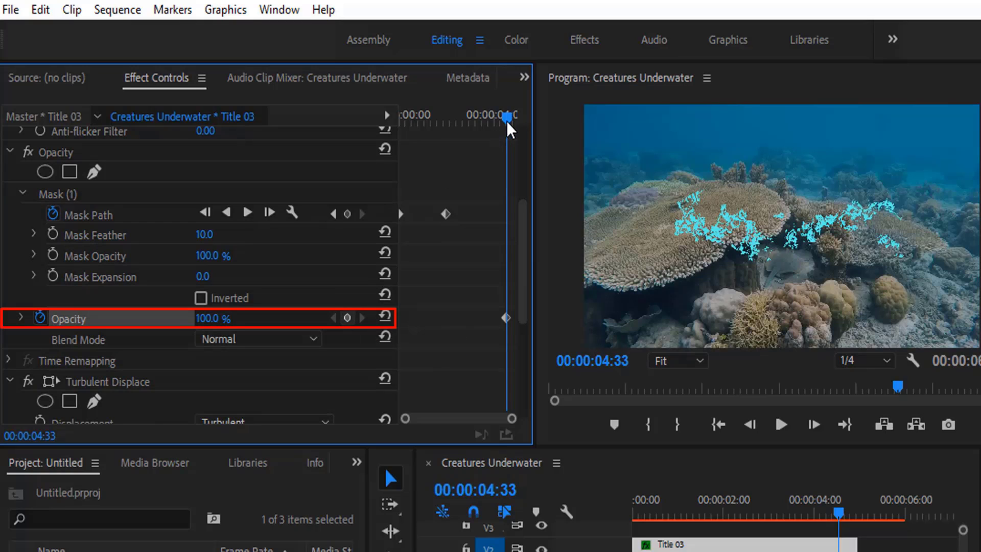
{"action": "left_click_drag", "start_coordinate": [509, 128], "coordinate": [521, 131]}
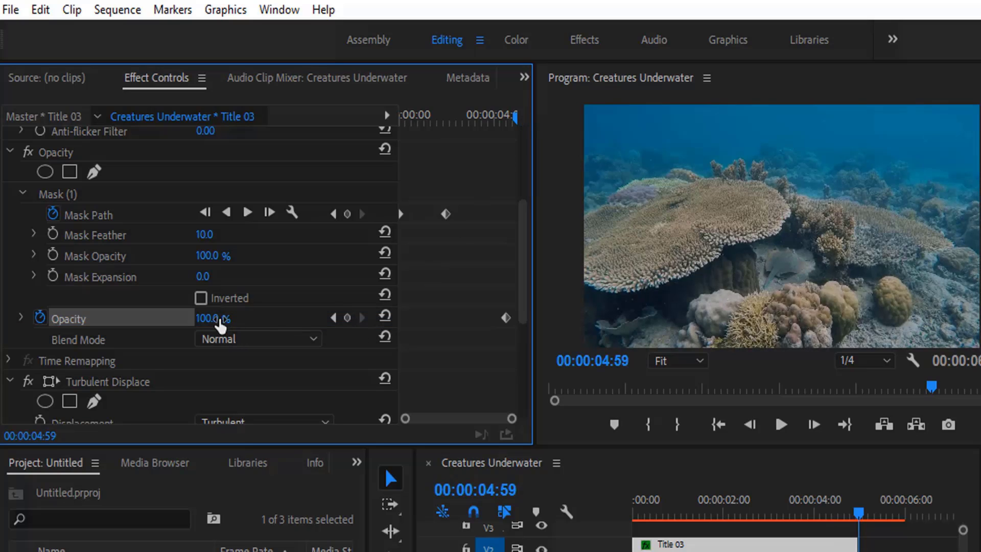
{"action": "left_click_drag", "start_coordinate": [210, 318], "coordinate": [194, 318]}
{"action": "left_click_drag", "start_coordinate": [515, 164], "coordinate": [487, 169]}
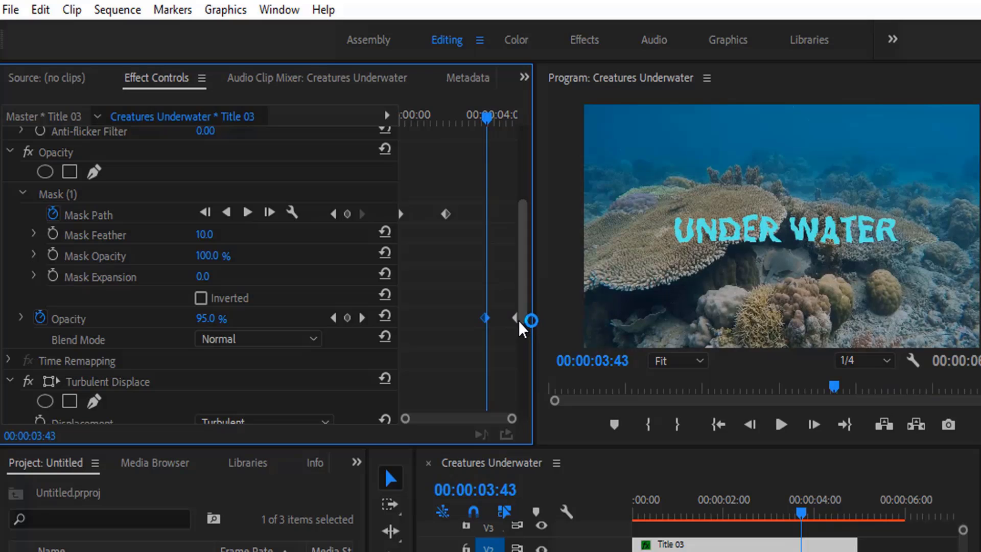
{"action": "left_click_drag", "start_coordinate": [516, 319], "coordinate": [508, 319]}
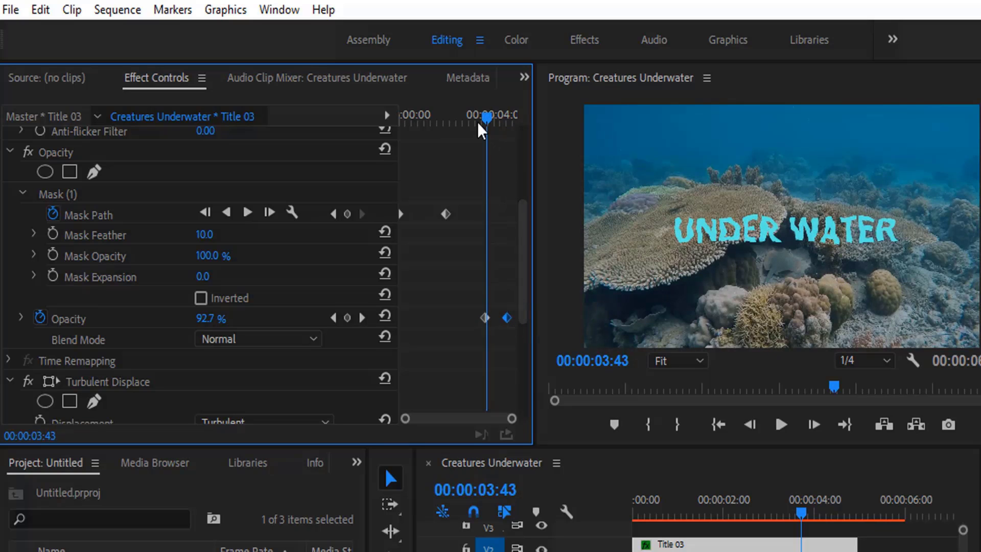
{"action": "left_click_drag", "start_coordinate": [486, 124], "coordinate": [516, 149]}
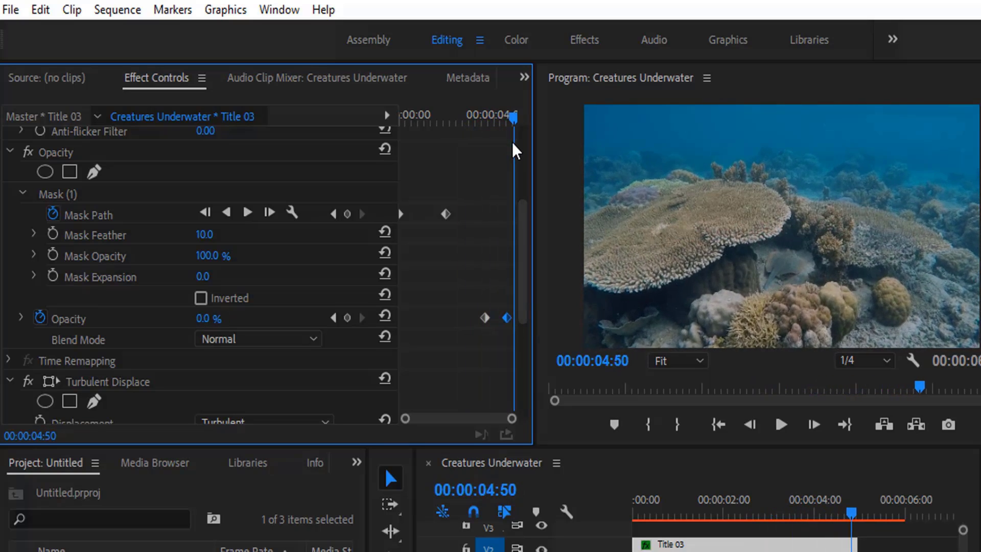
{"action": "left_click", "coordinate": [694, 517]}
{"action": "left_click_drag", "start_coordinate": [698, 519], "coordinate": [743, 518]}
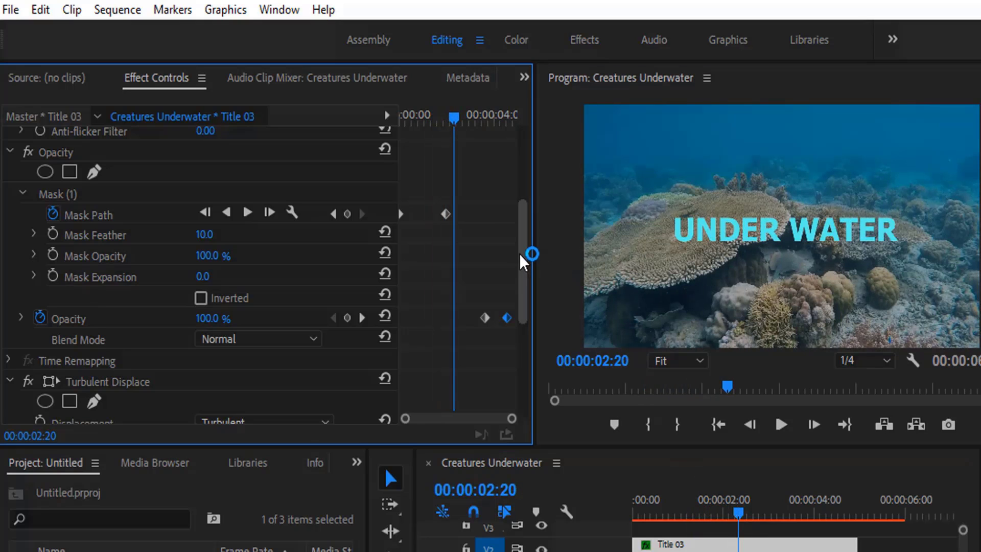
Set the title's Opacity blend mode to Overlay and play the sequence
{"action": "left_click_drag", "start_coordinate": [525, 256], "coordinate": [531, 290]}
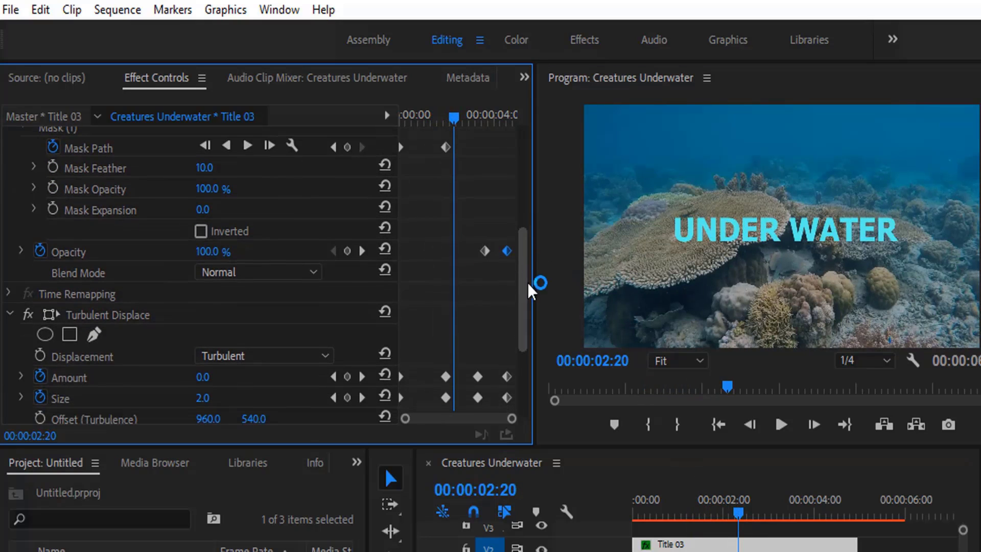
{"action": "left_click", "coordinate": [269, 273]}
{"action": "left_click", "coordinate": [361, 367]}
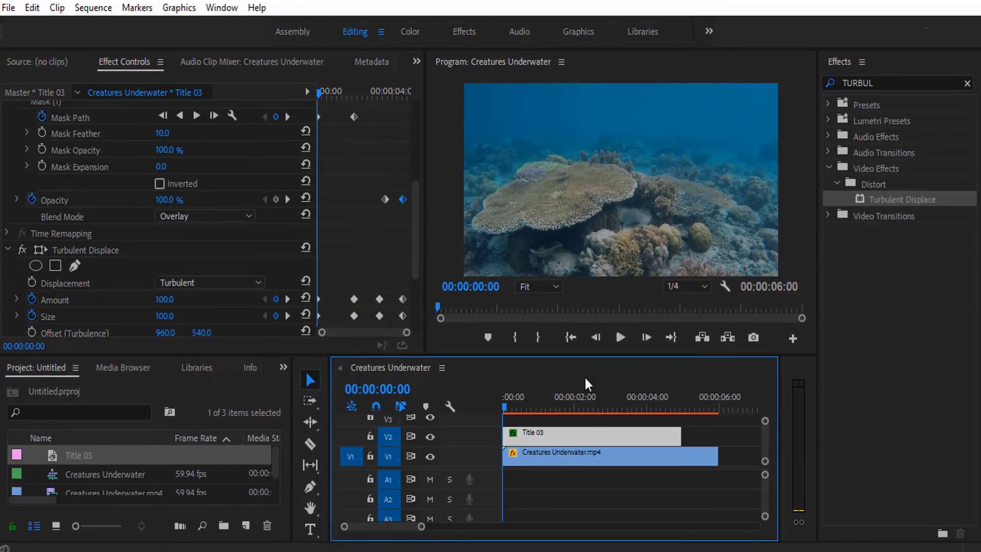
{"action": "left_click", "coordinate": [620, 337]}
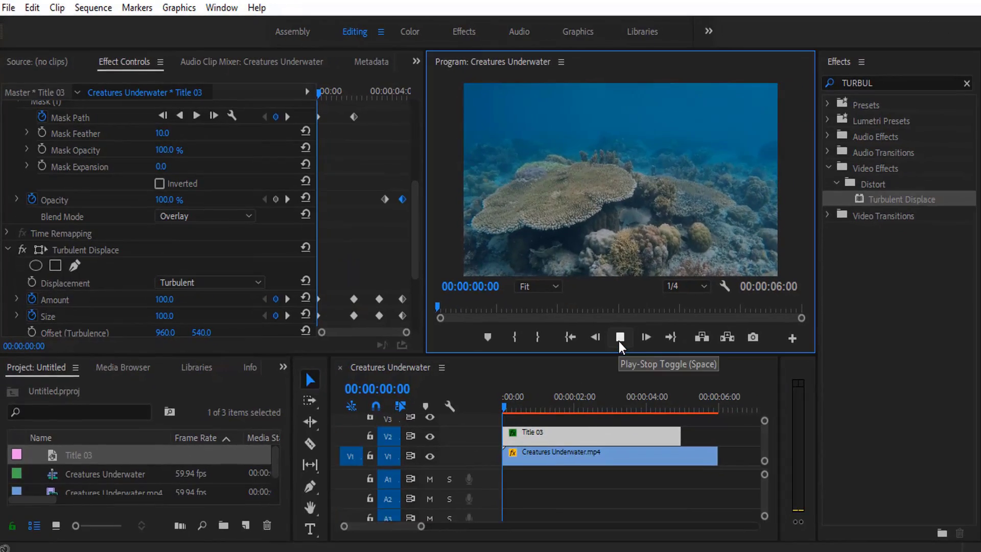